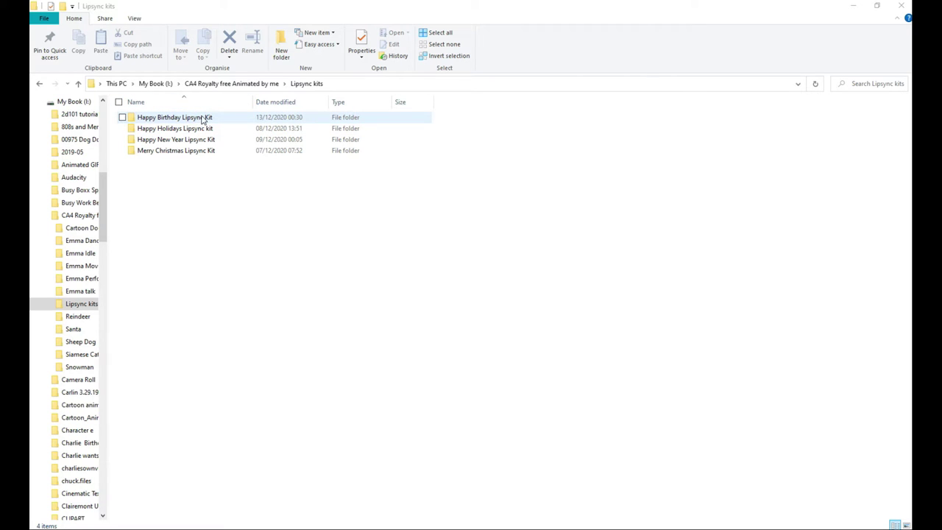
- Open the Happy Birthday Lipsync Kit folder, then its Happy Birthday Male Voices subfolder
double_click(199, 120)
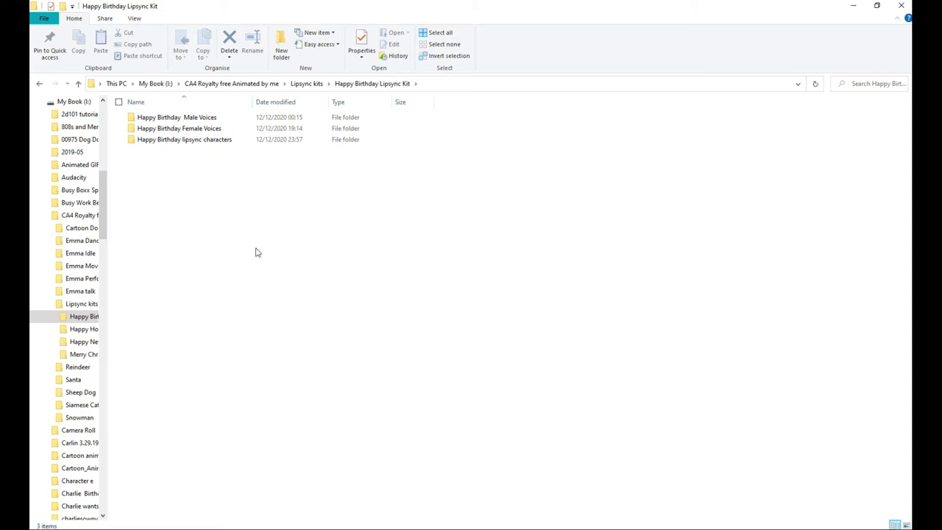
double_click(211, 120)
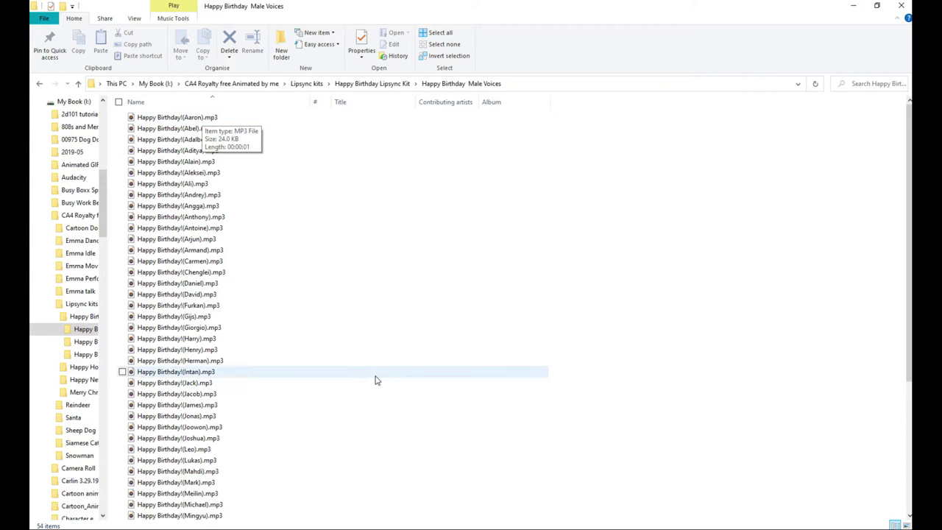
- Play the Aaron, Carmen and James male clips, then switch to Happy Birthday Female Voices
double_click(193, 119)
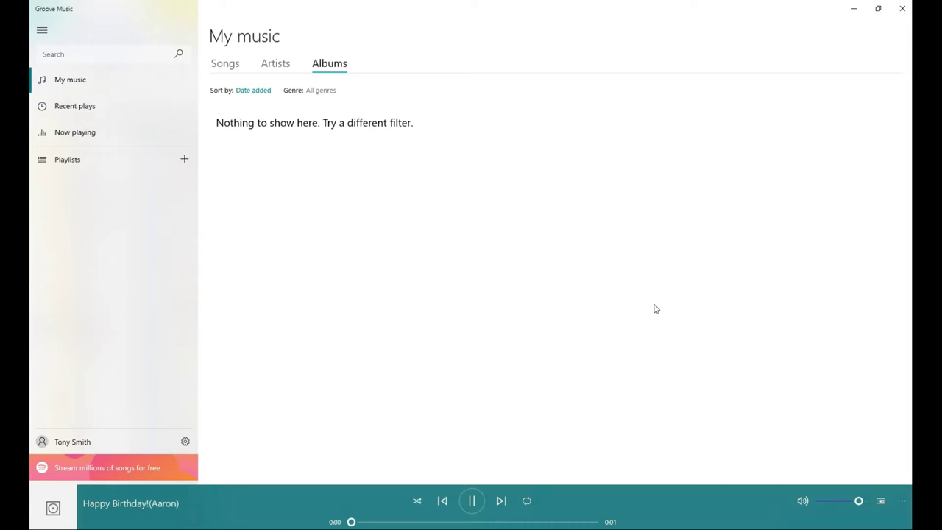
left_click(901, 8)
double_click(211, 262)
left_click(901, 8)
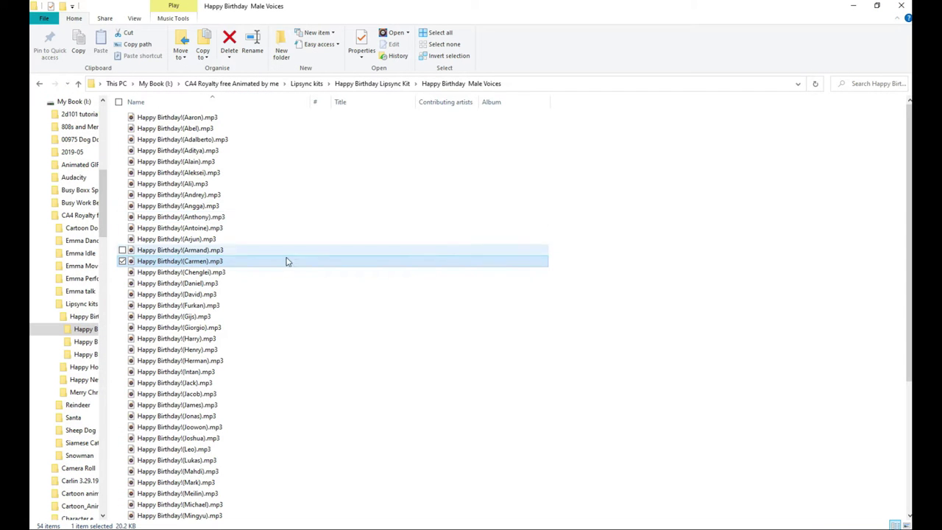
double_click(206, 406)
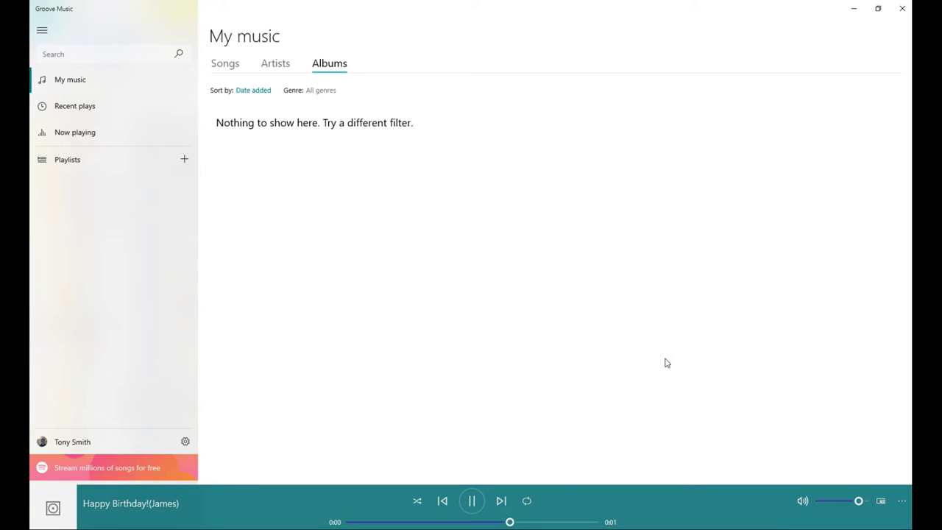
left_click(901, 9)
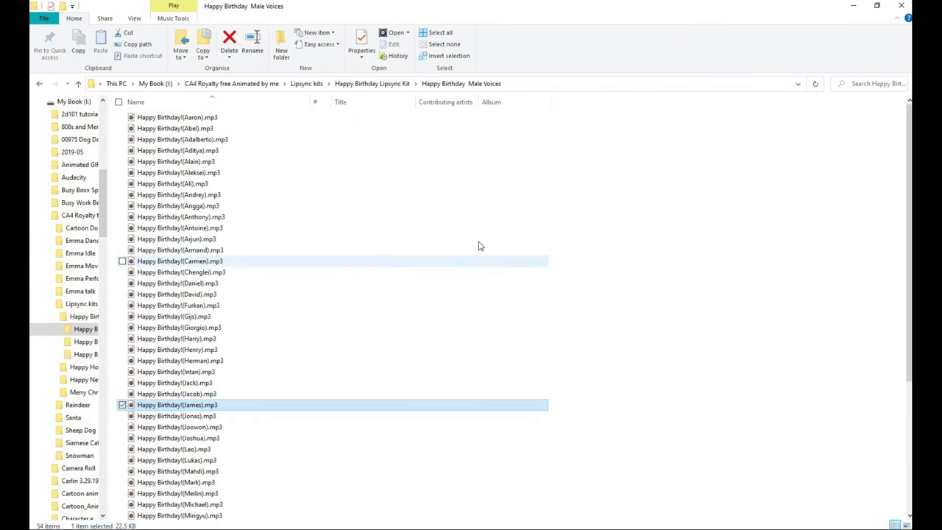
left_click(392, 84)
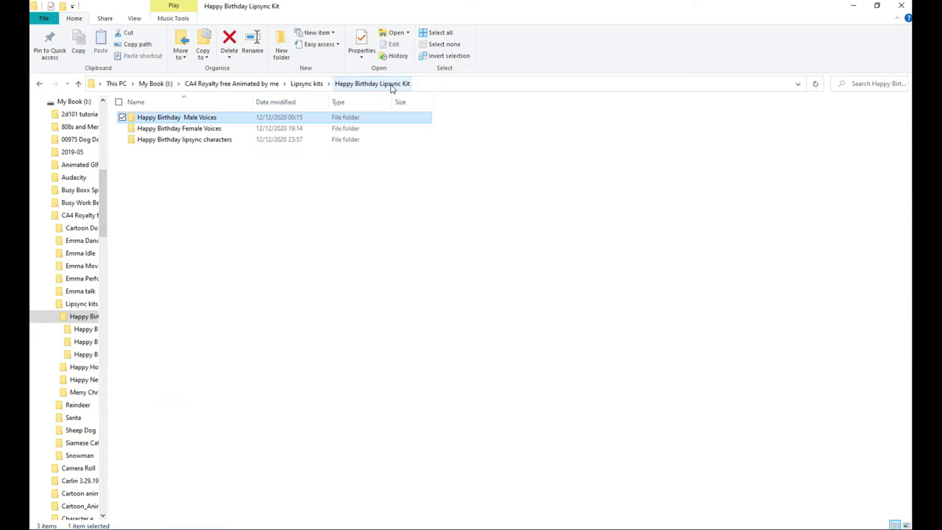
double_click(214, 129)
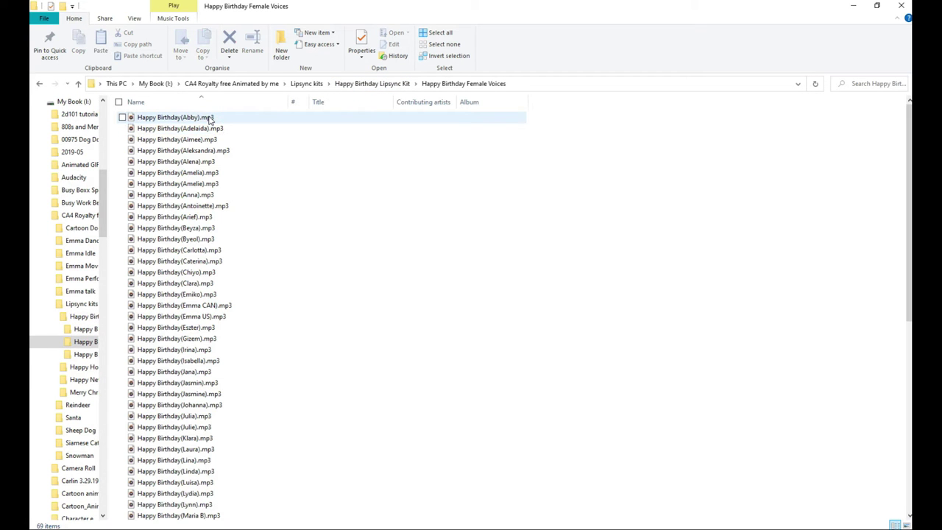
- Play the Abby, Beyza and Jana female clips, then switch to Happy Birthday lipsync characters
double_click(206, 120)
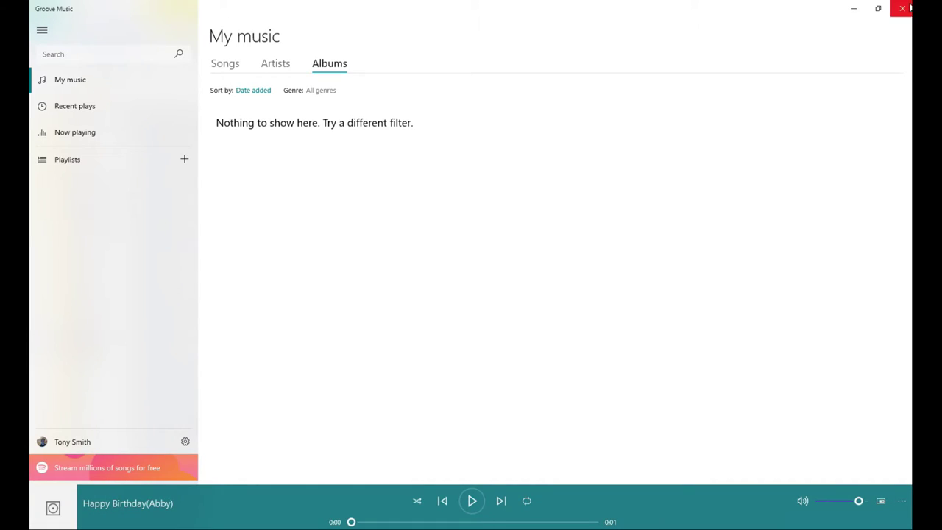
left_click(902, 8)
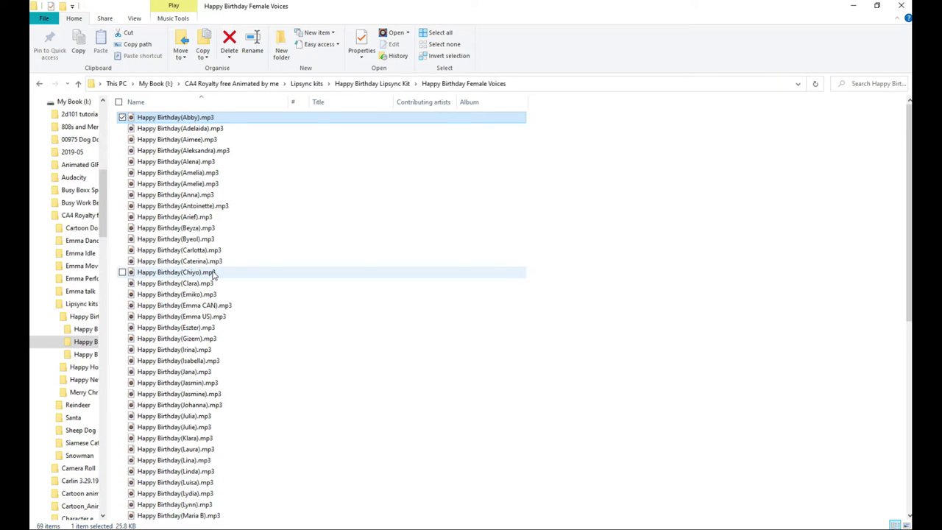
double_click(206, 228)
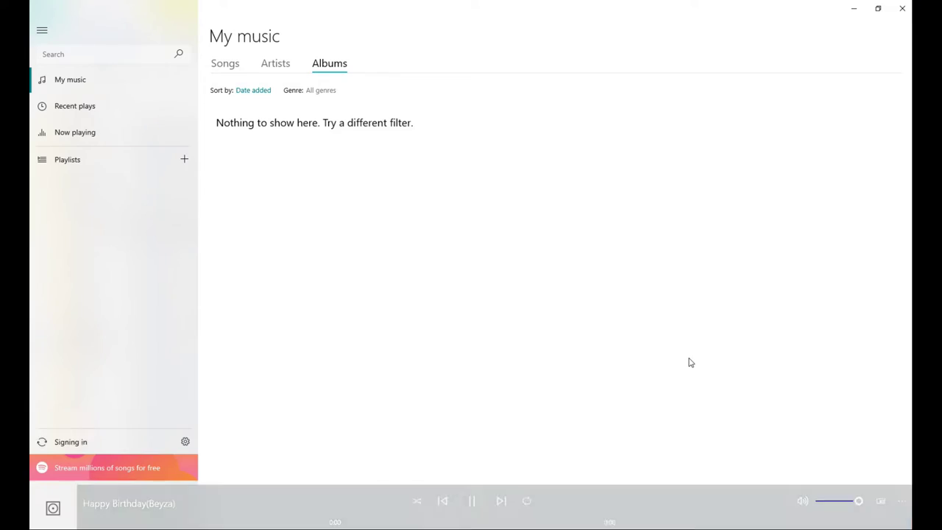
left_click(902, 8)
double_click(197, 373)
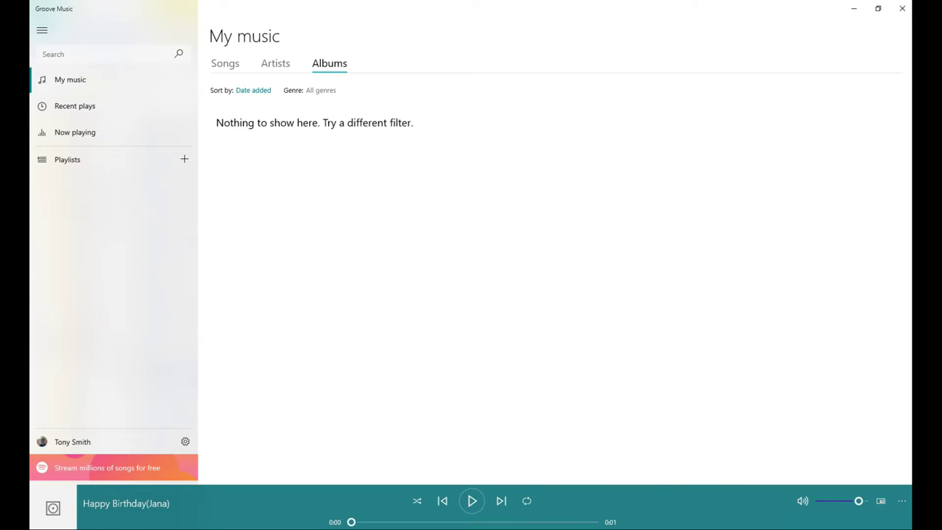
left_click(901, 8)
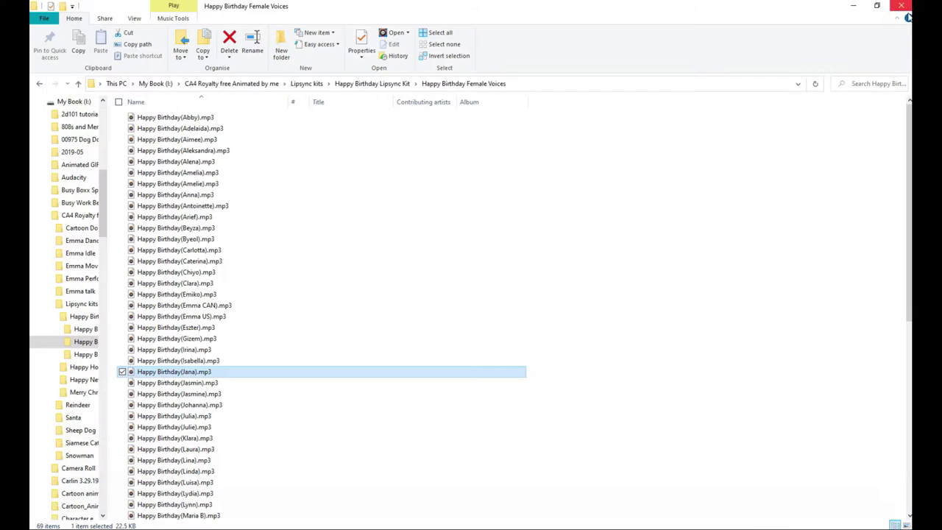
left_click(372, 83)
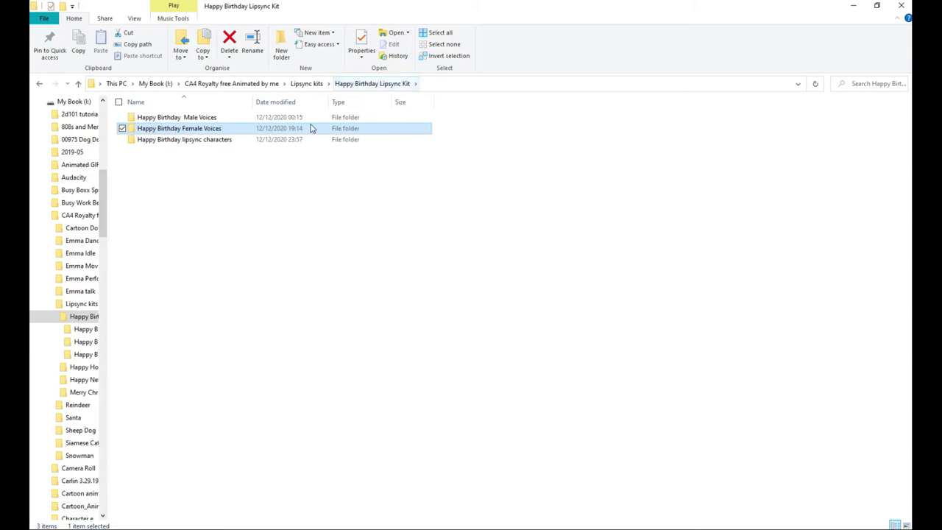
double_click(220, 140)
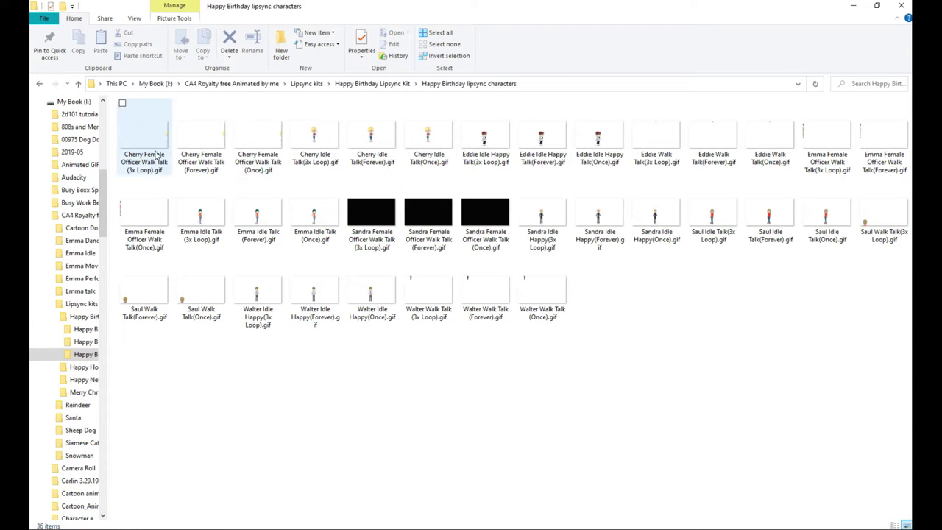
double_click(381, 151)
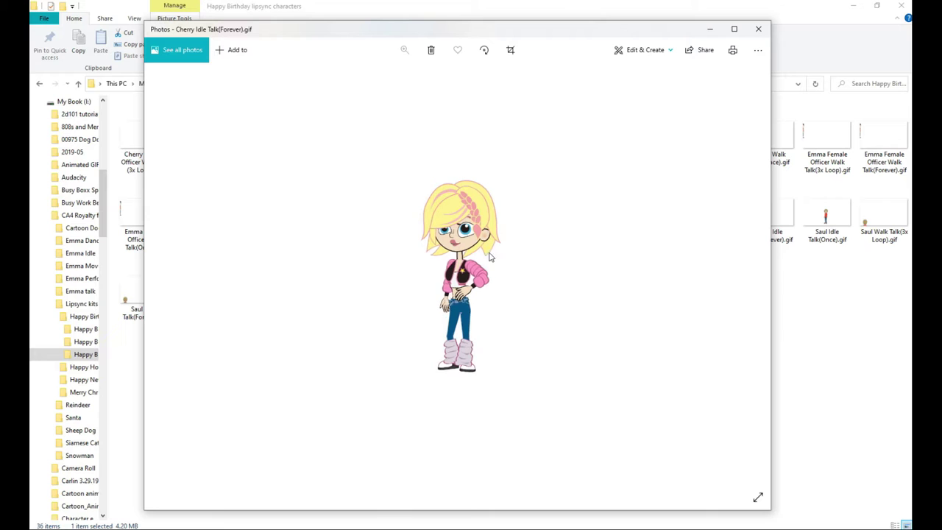
left_click(758, 28)
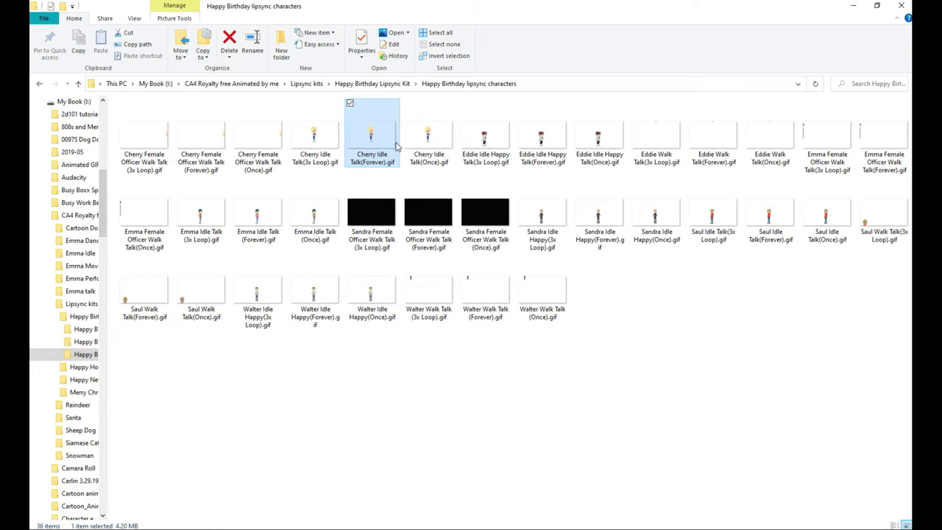
double_click(217, 145)
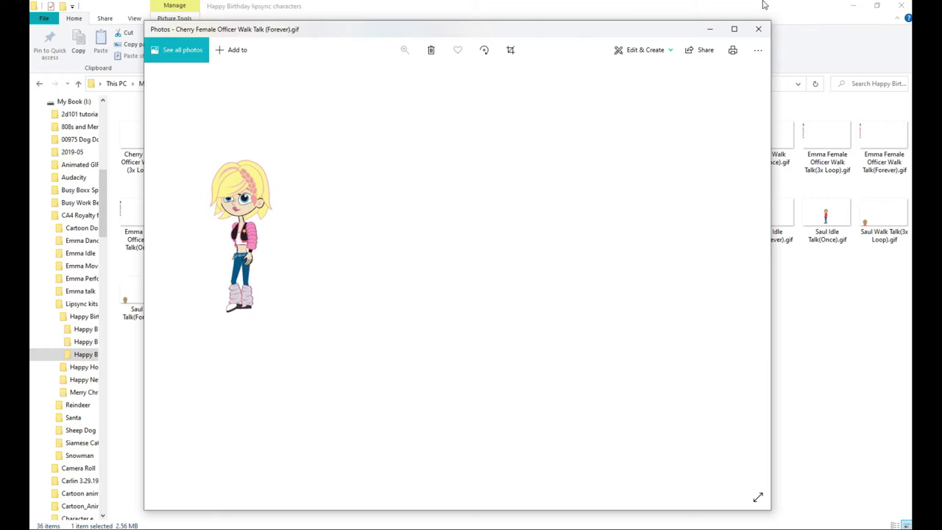
left_click(757, 29)
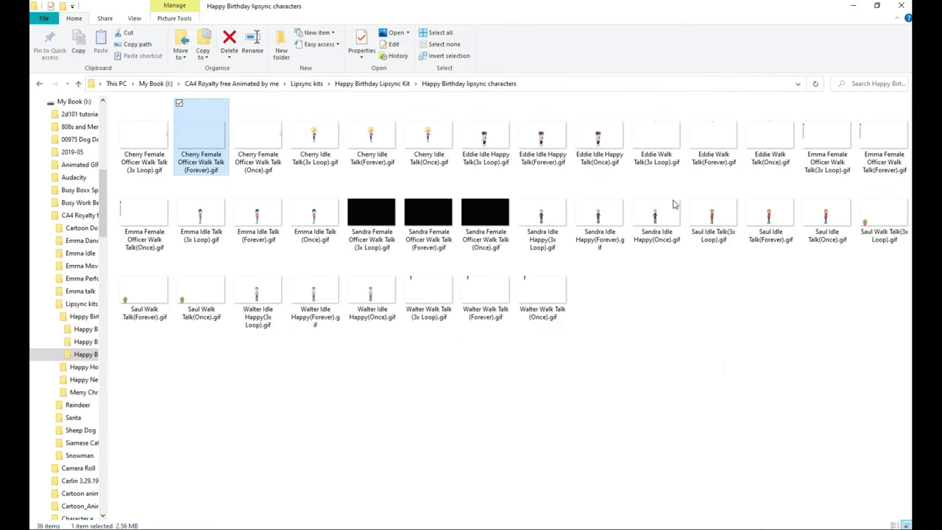
double_click(541, 140)
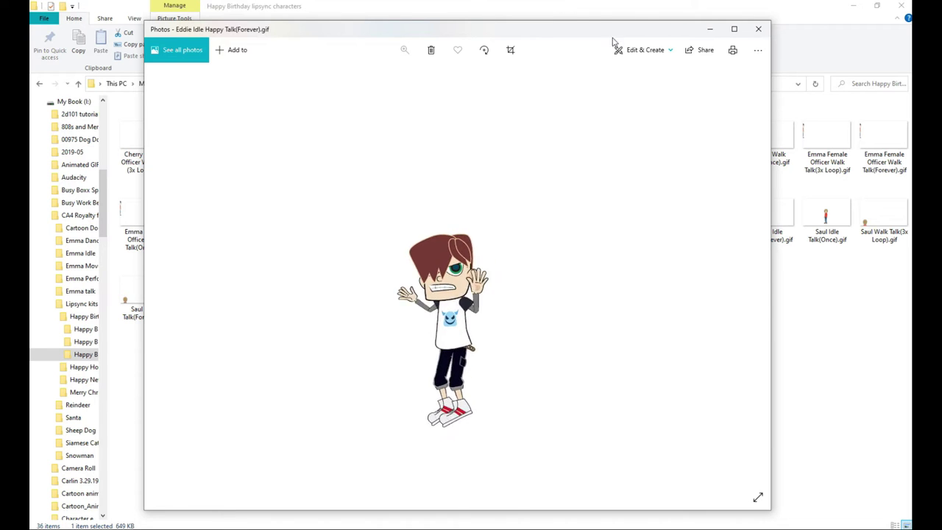
left_click(756, 31)
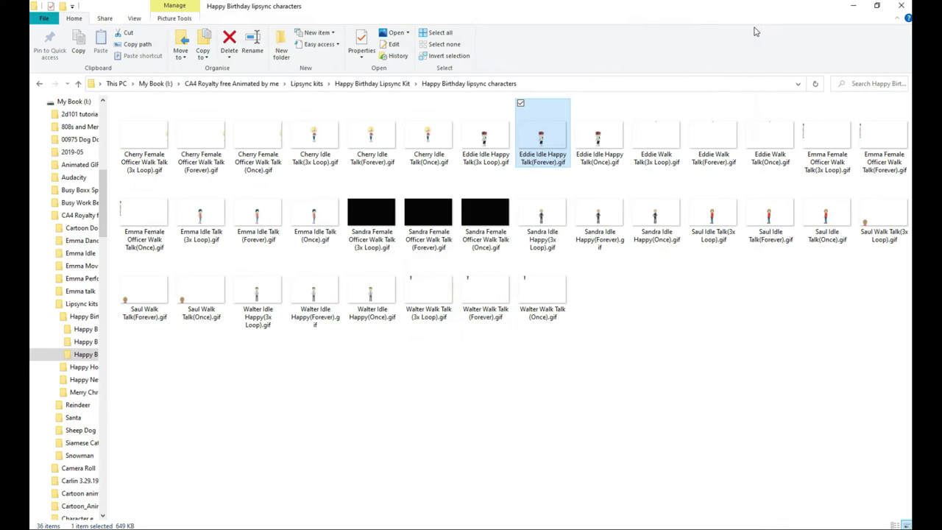
- Preview the Eddie Walk Talk, Emma Idle Talk, Emma Officer Walk Talk and Sandra Idle Happy GIFs, then start Sandra Officer Walk Talk
double_click(724, 141)
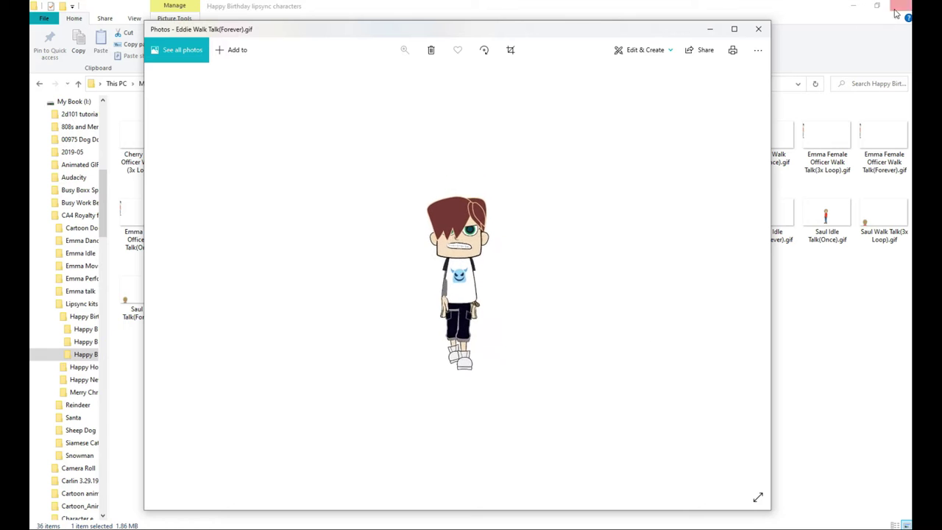
left_click(757, 29)
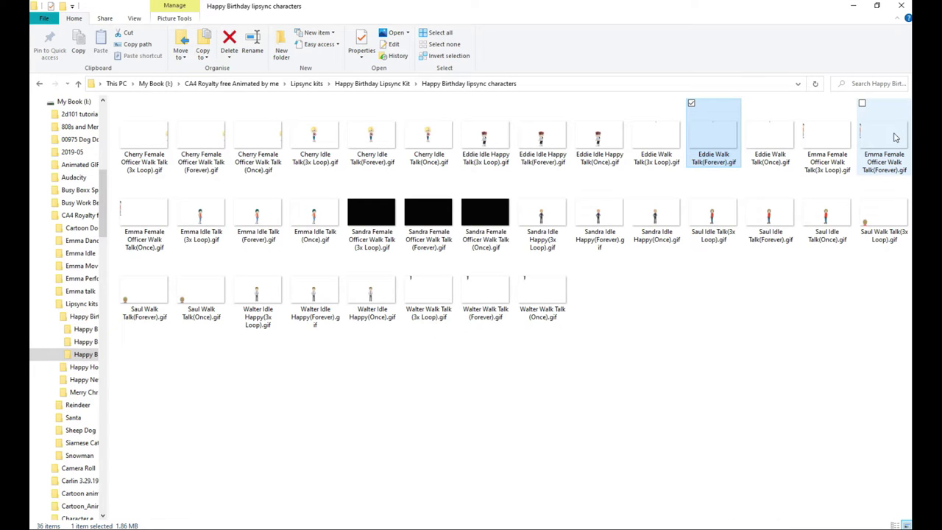
double_click(262, 216)
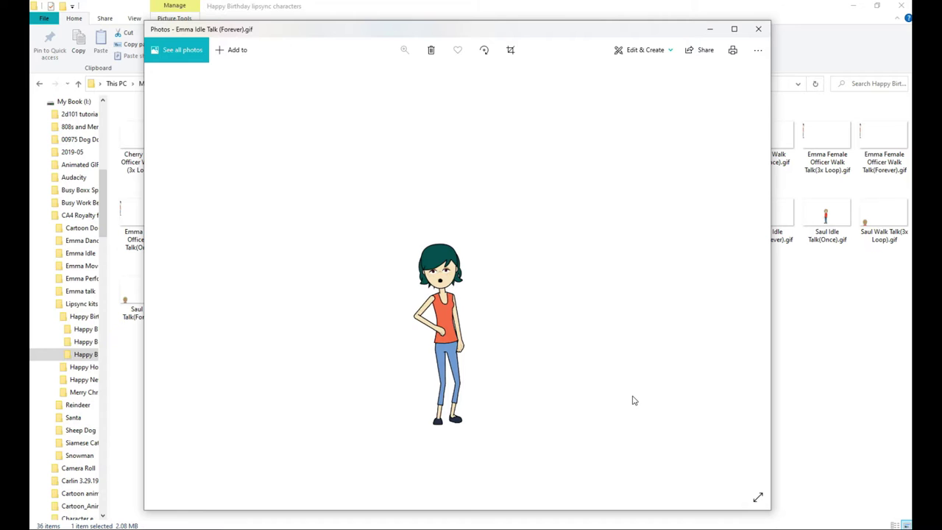
left_click(757, 29)
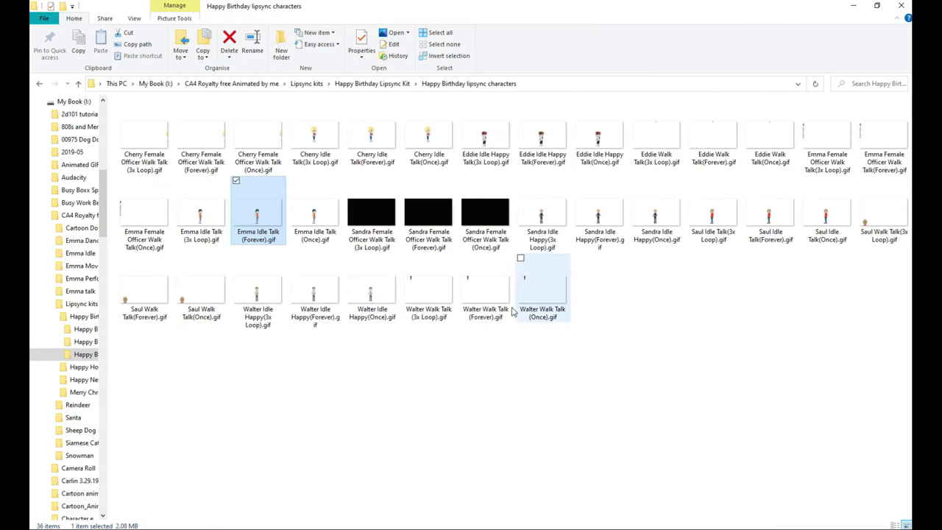
double_click(836, 141)
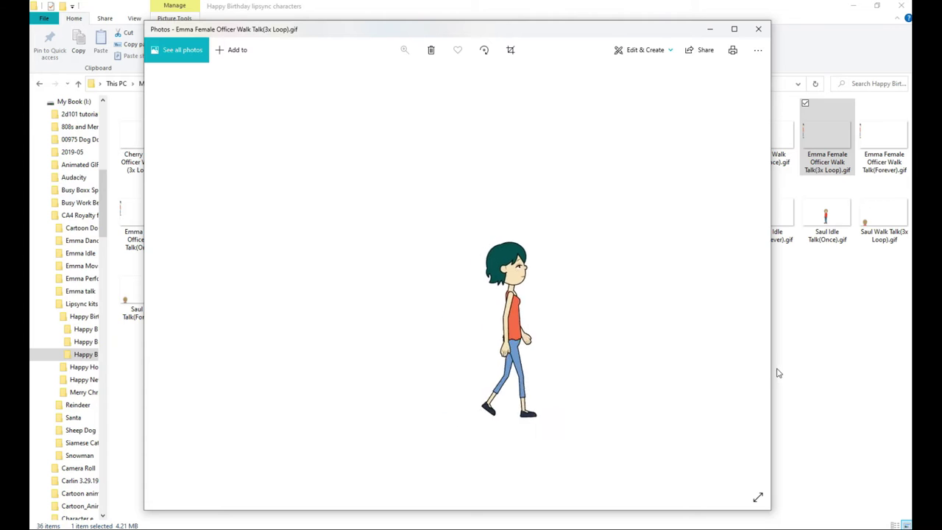
left_click(761, 30)
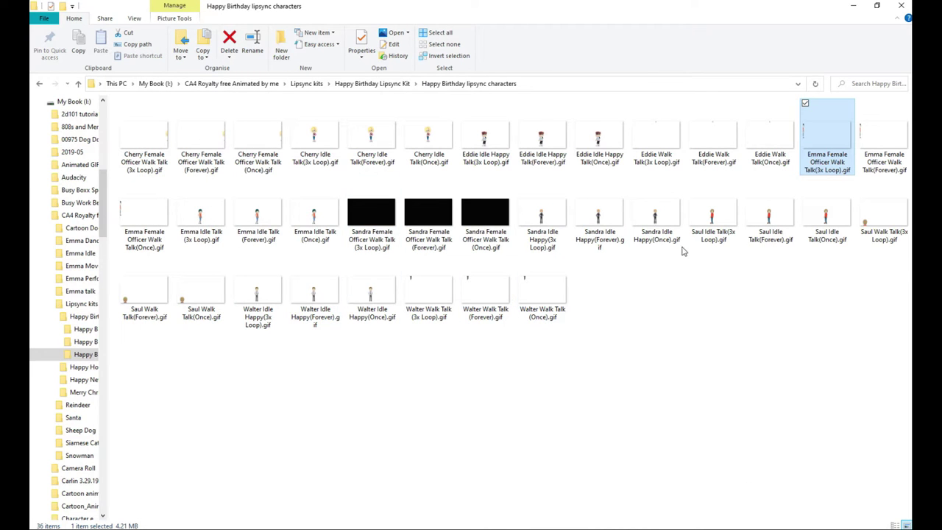
double_click(597, 218)
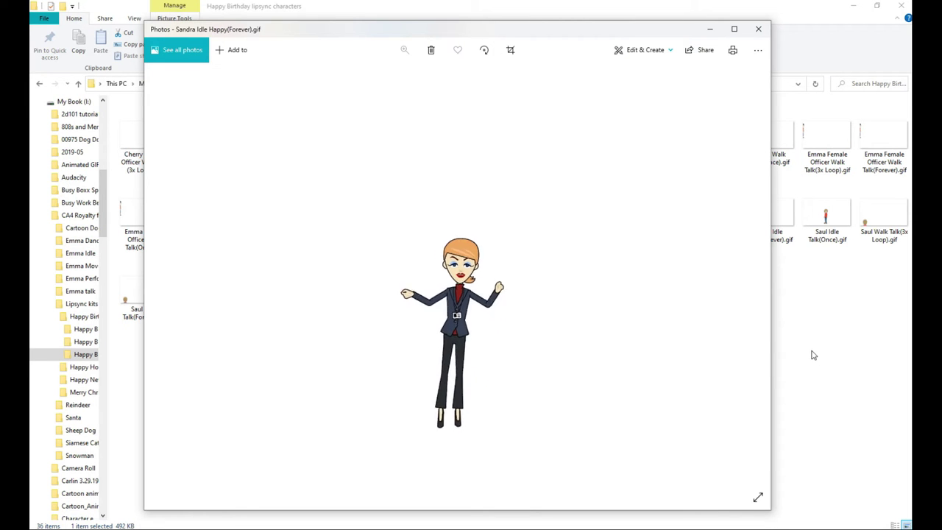
left_click(760, 30)
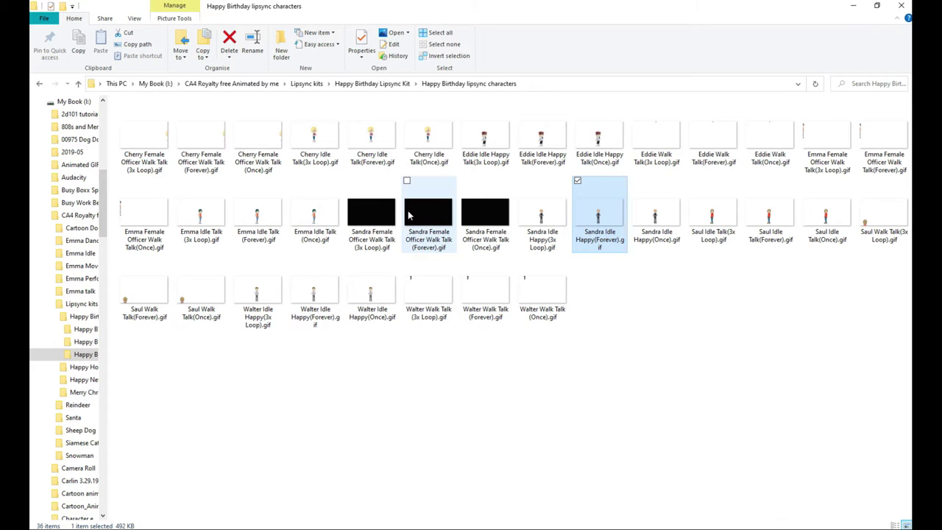
double_click(436, 220)
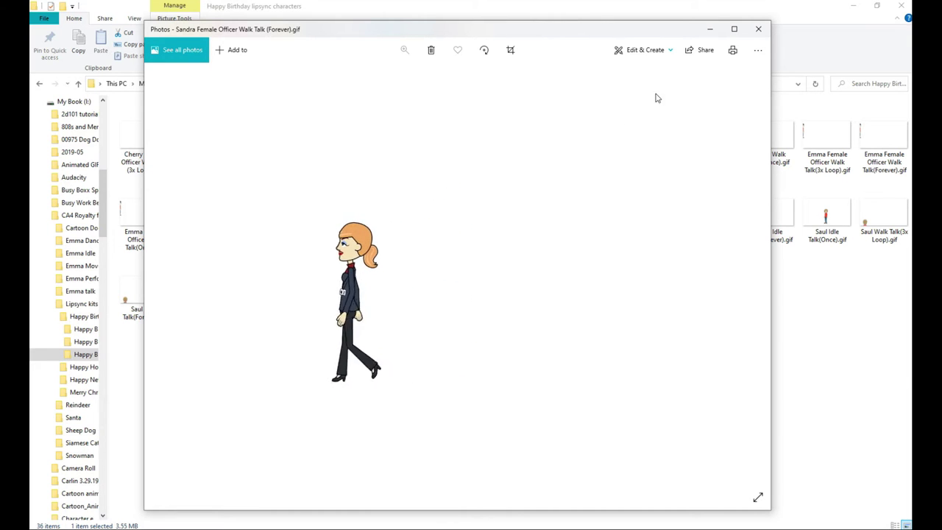
- Preview the Saul Idle Talk(Forever) GIF, then start the Saul Walk Talk(Forever) GIF
left_click(759, 31)
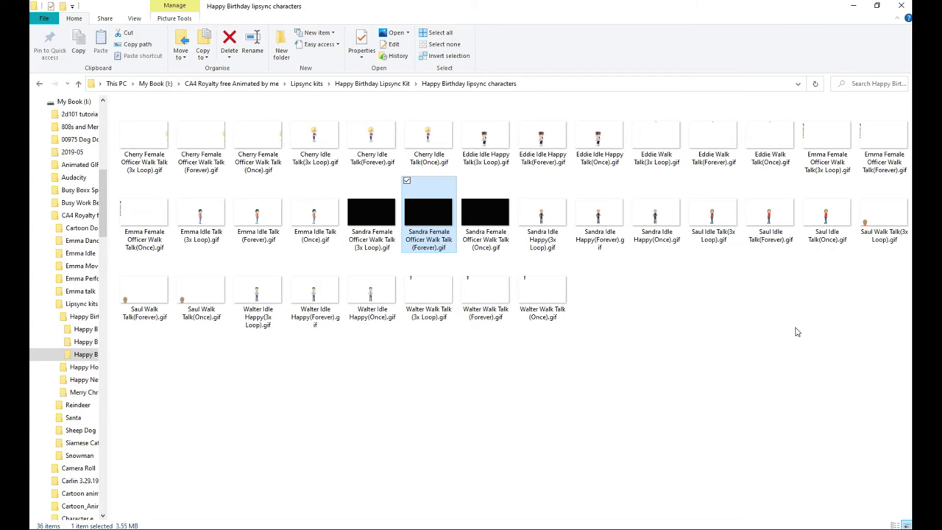
double_click(775, 218)
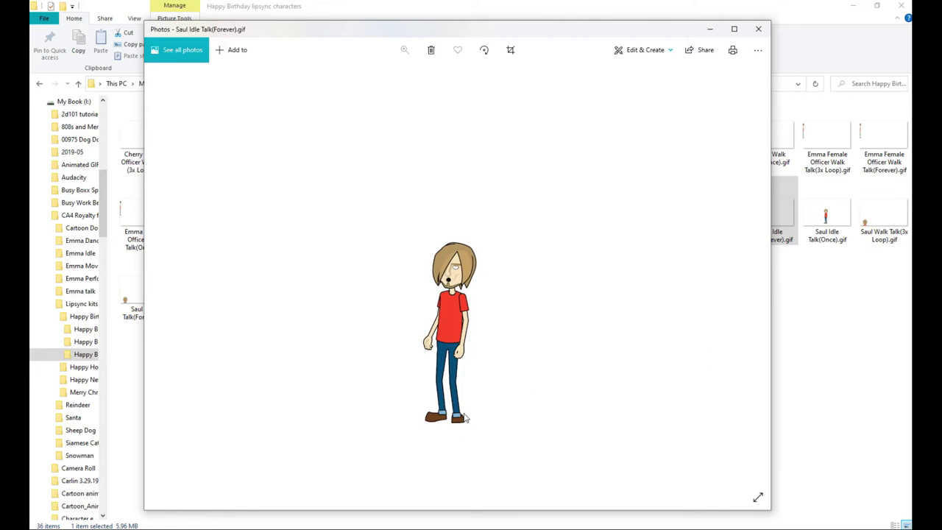
left_click(758, 30)
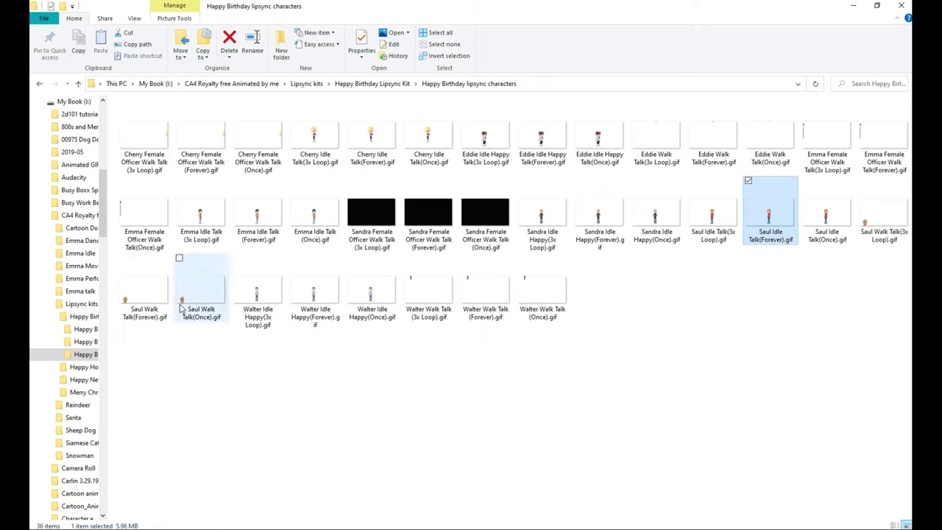
double_click(156, 297)
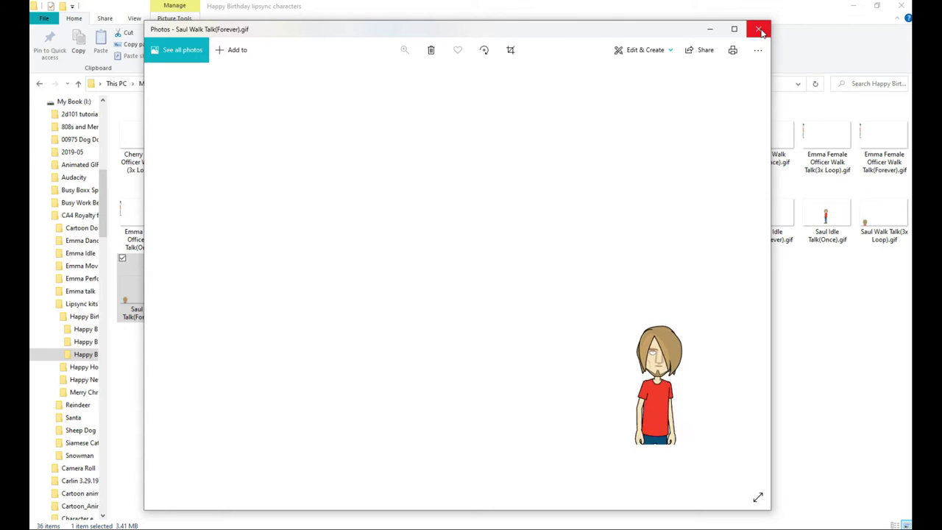
- Preview the Walter Idle Happy(Forever) and Walter Walk Talk (Forever) GIFs in Photos
left_click(760, 30)
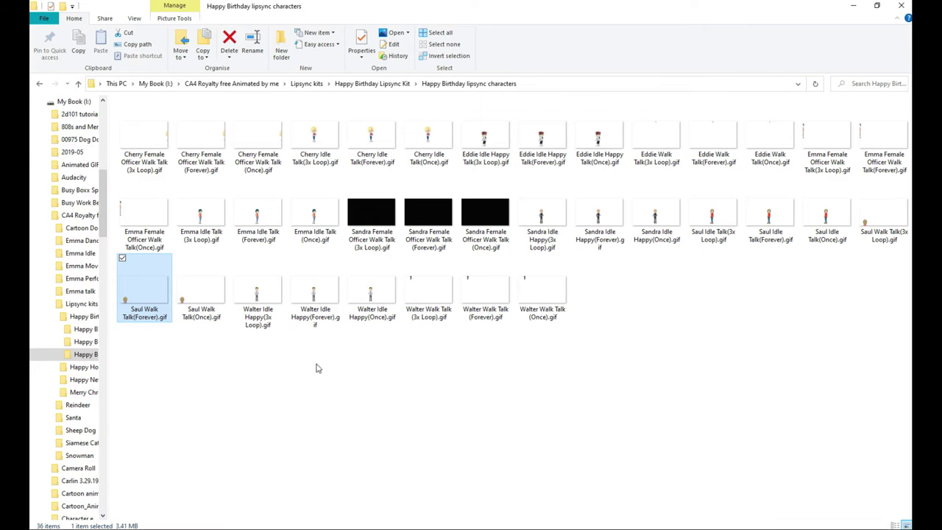
double_click(314, 298)
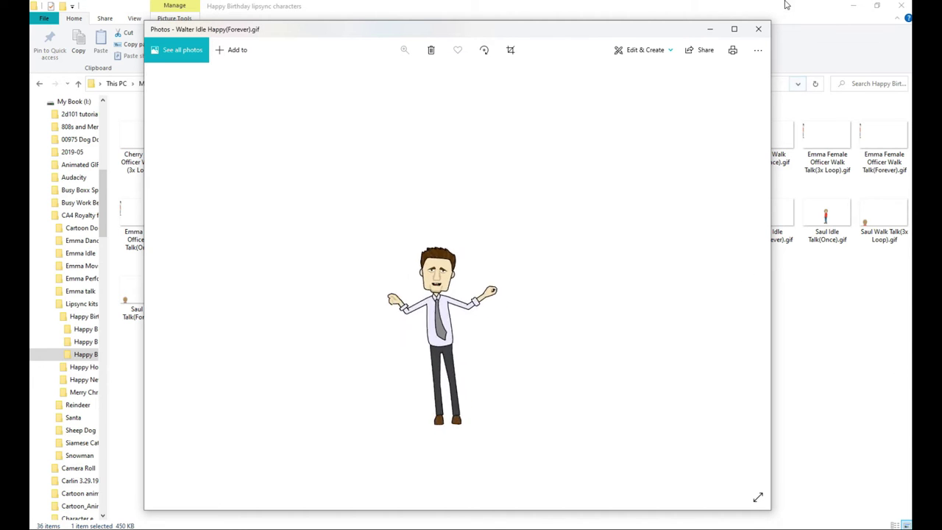
left_click(758, 30)
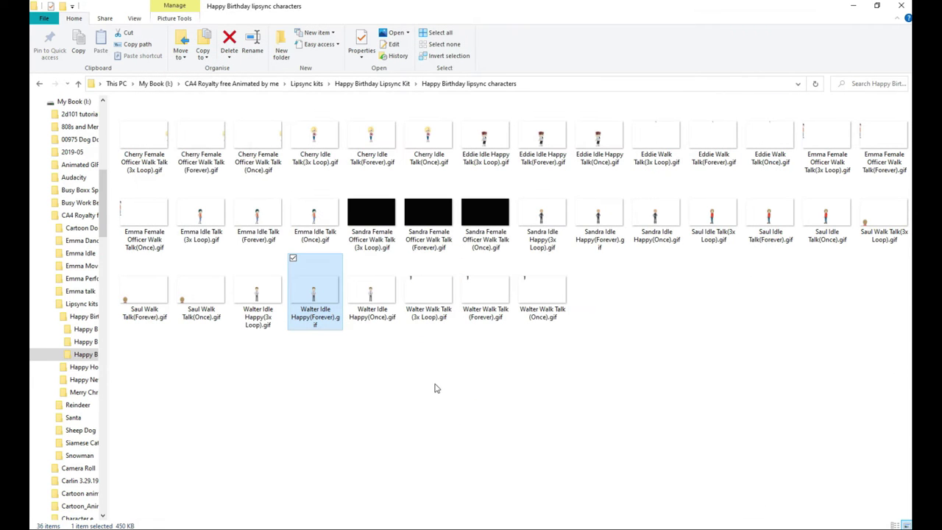
double_click(486, 300)
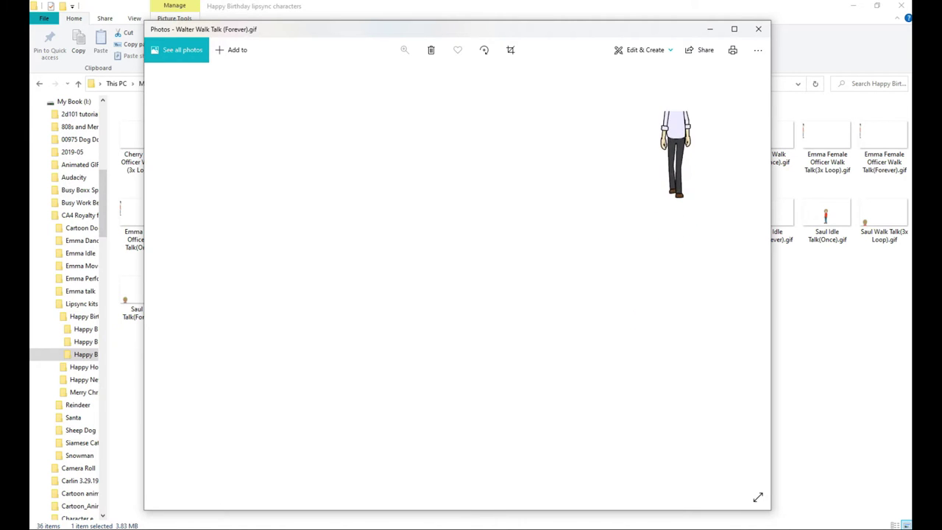
left_click(759, 30)
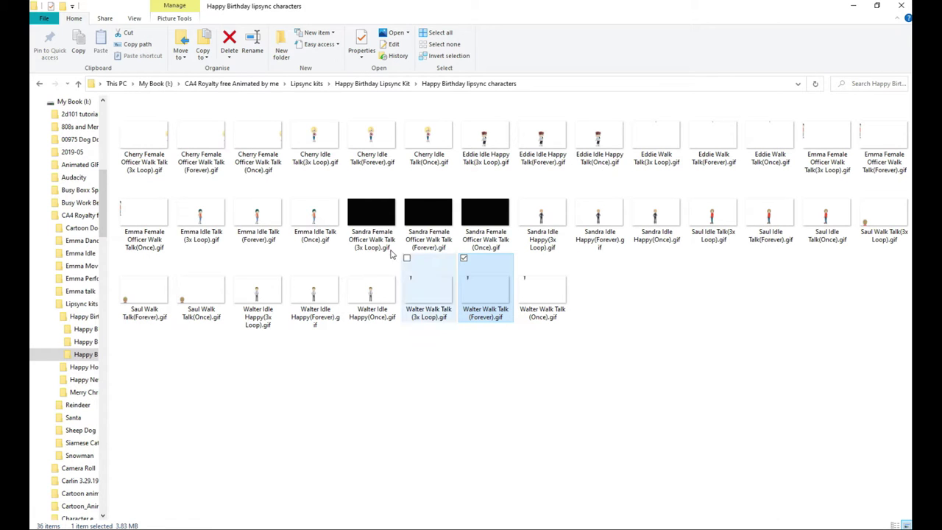
- Browse the Happy Holidays kit's Men Voices and Womens voices folders
left_click(306, 83)
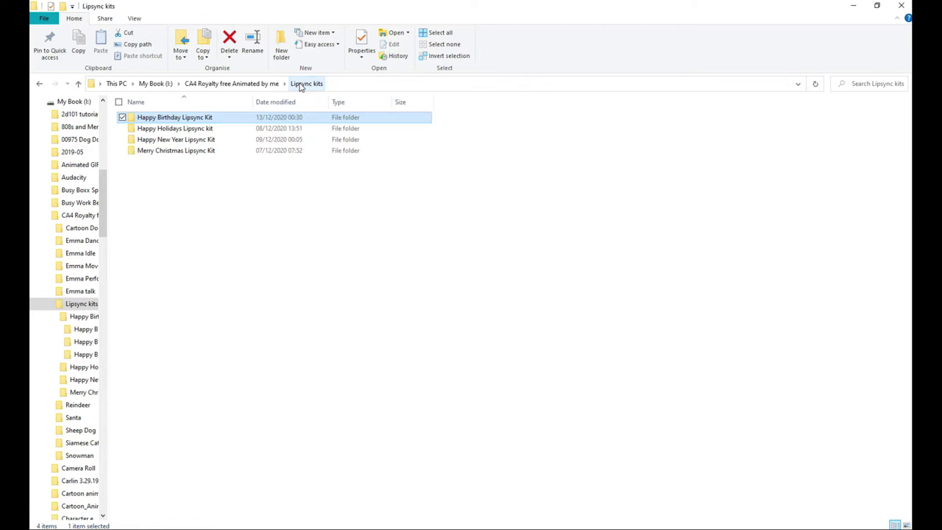
double_click(198, 128)
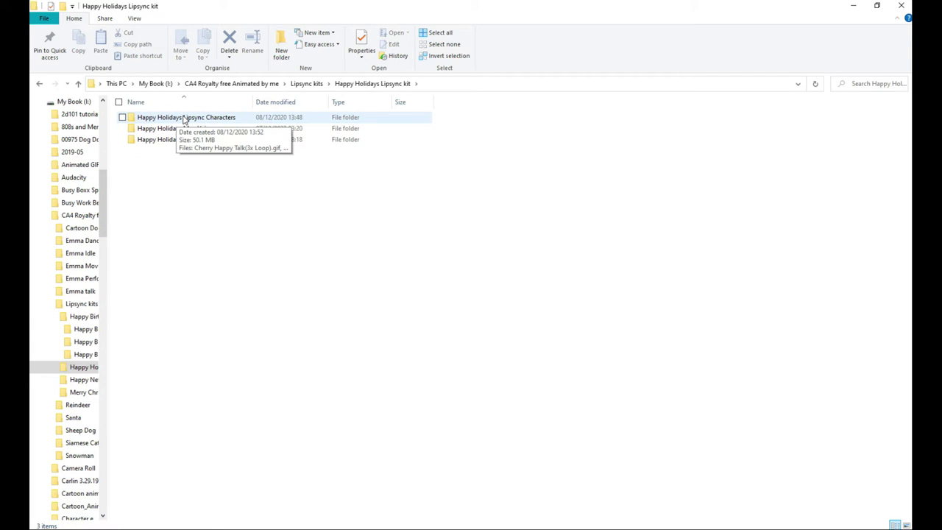
double_click(189, 129)
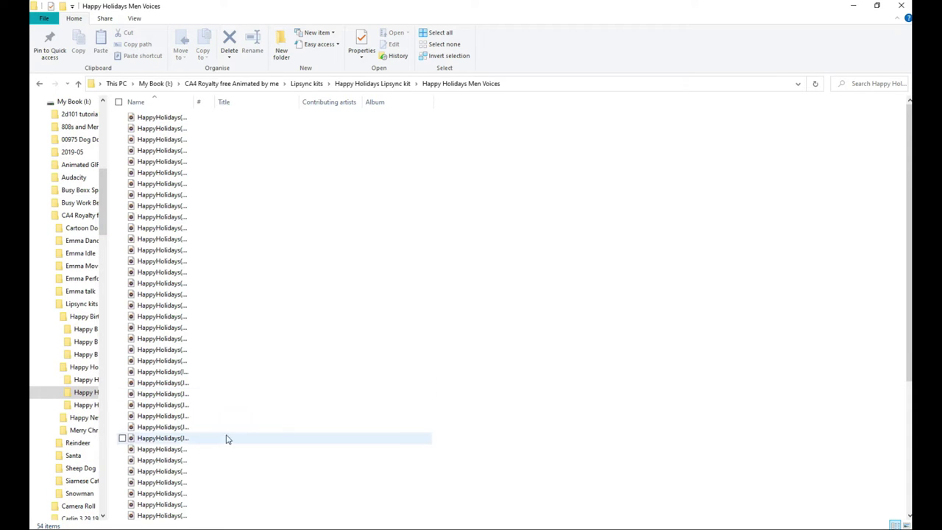
left_click(381, 84)
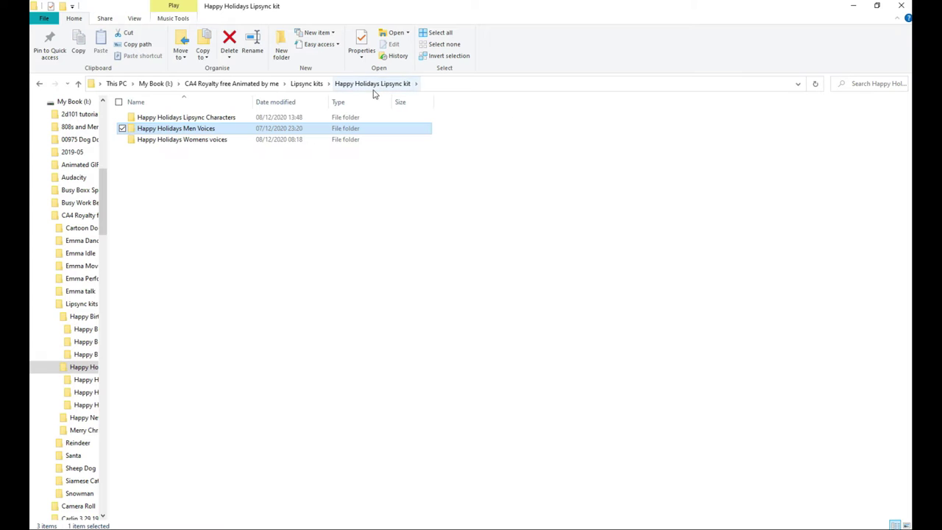
double_click(206, 141)
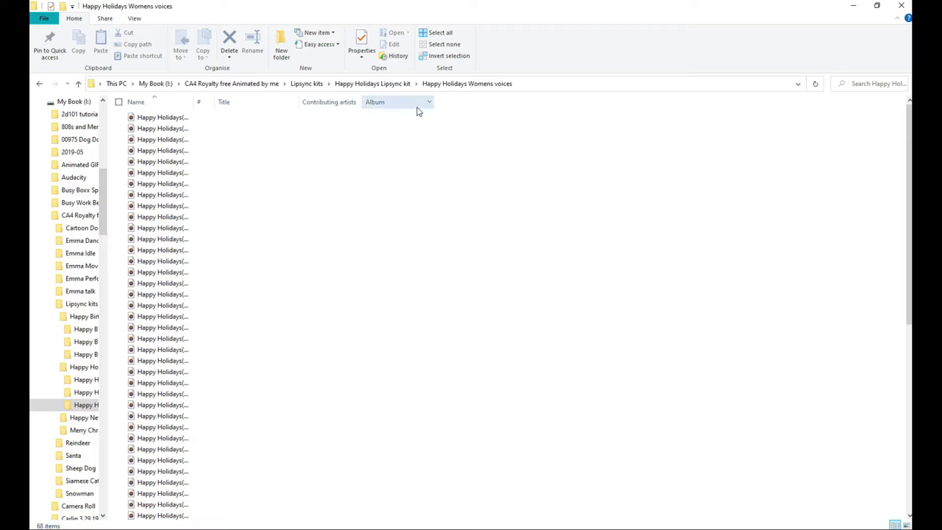
- Open the Happy Holidays Lipsync Characters folder from the Lipsync kits folder
left_click(306, 83)
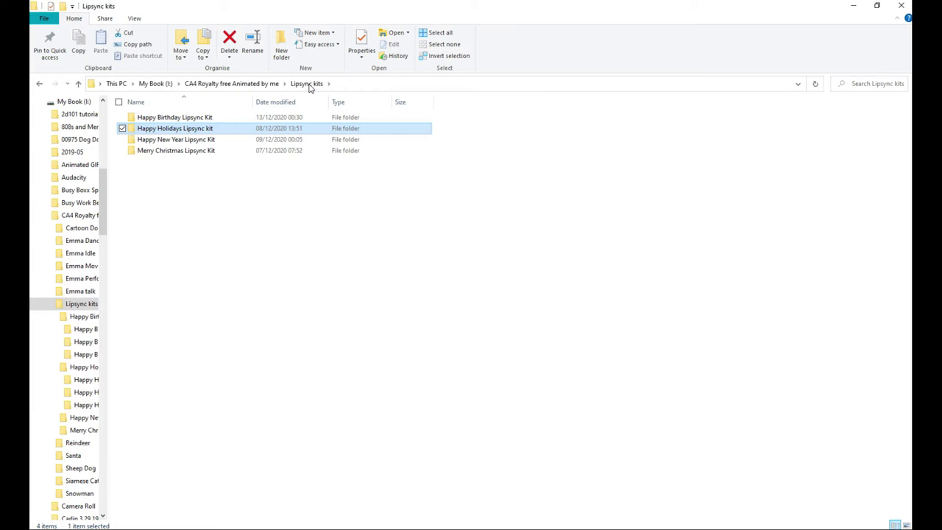
double_click(217, 130)
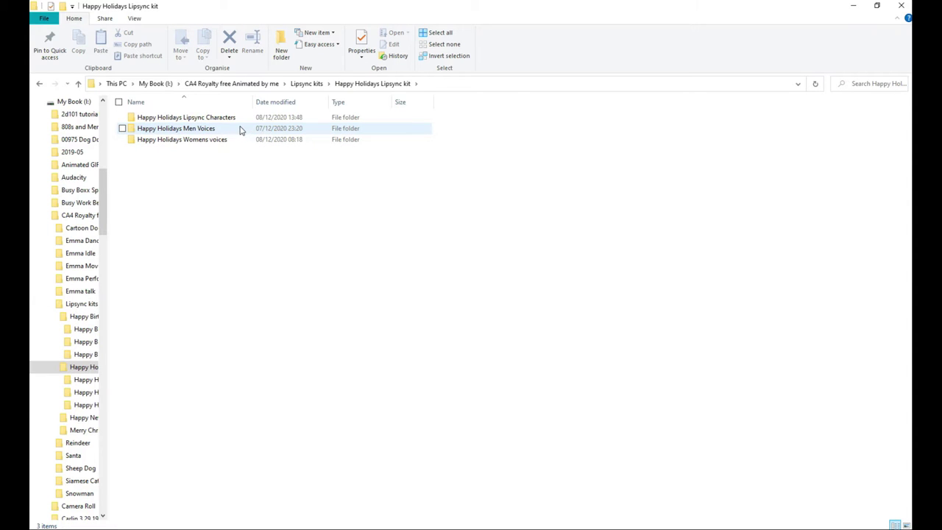
double_click(238, 120)
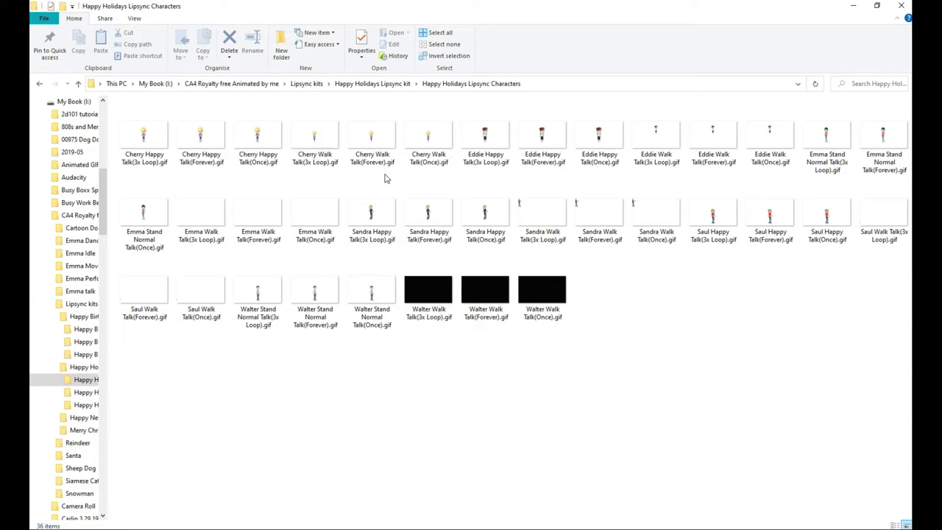
double_click(203, 137)
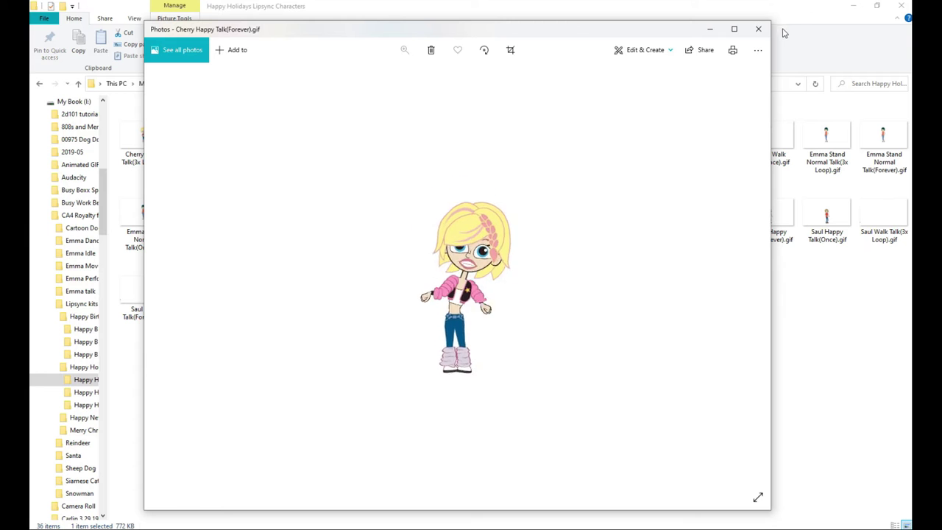
left_click(759, 30)
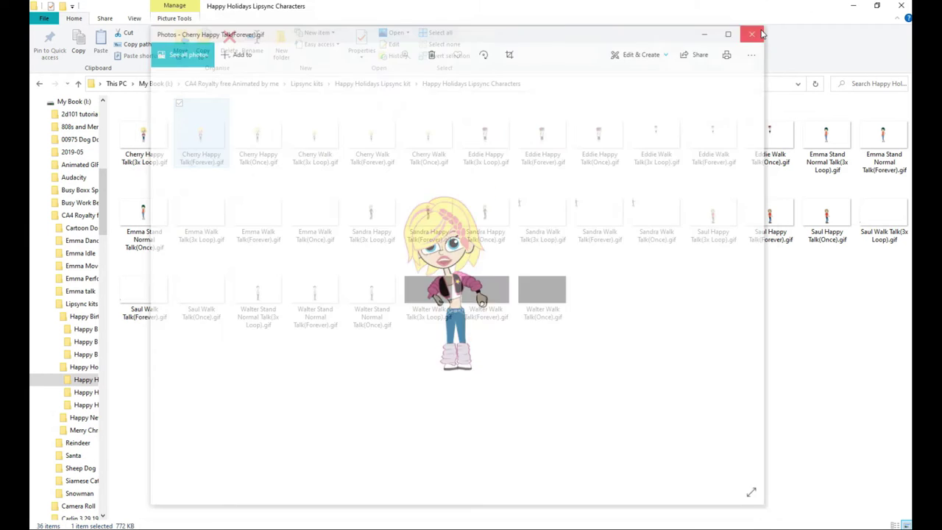
double_click(370, 140)
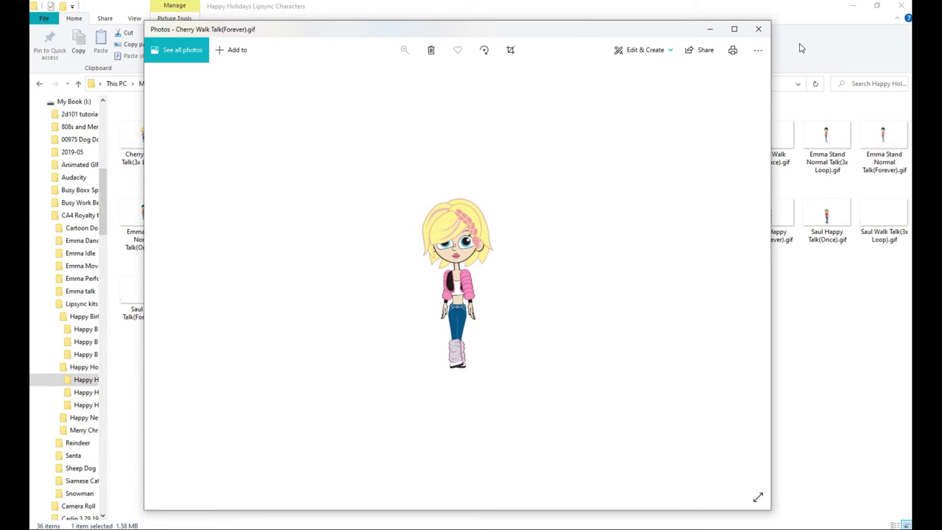
left_click(768, 34)
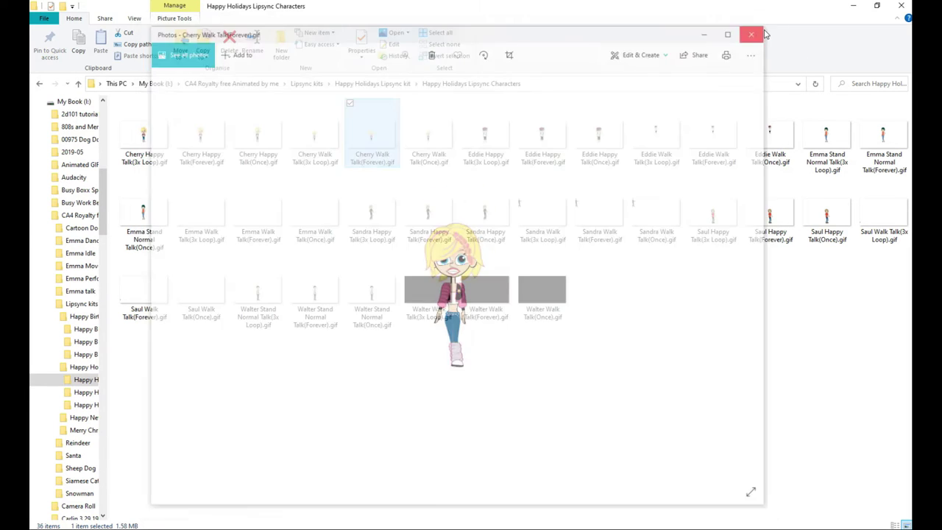
double_click(551, 143)
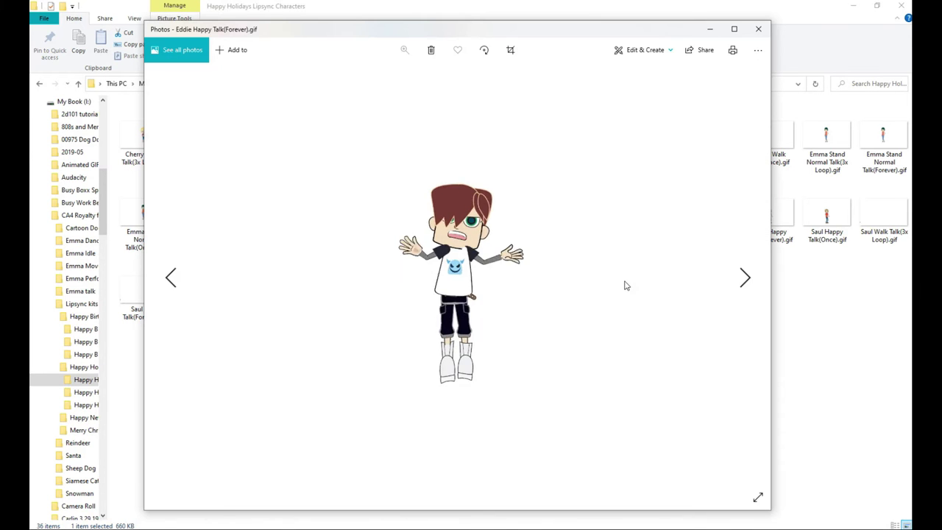
left_click(758, 30)
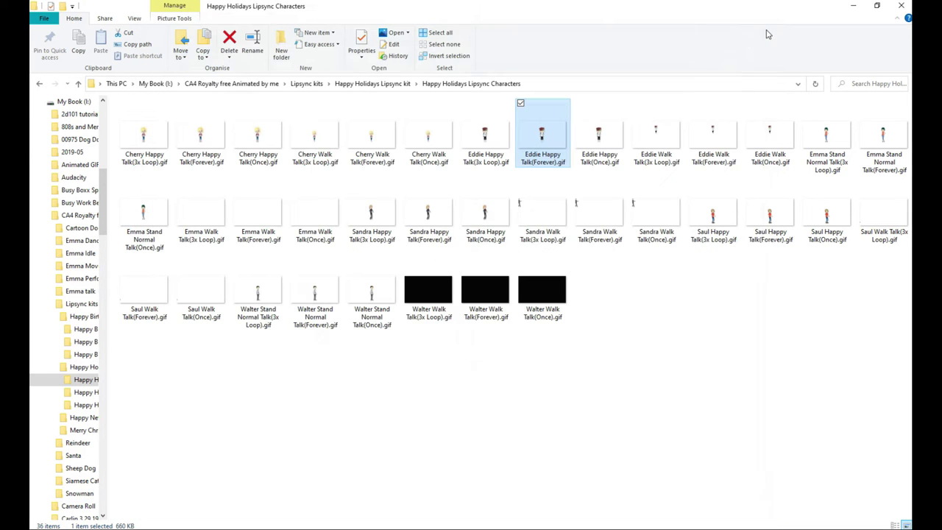
double_click(717, 142)
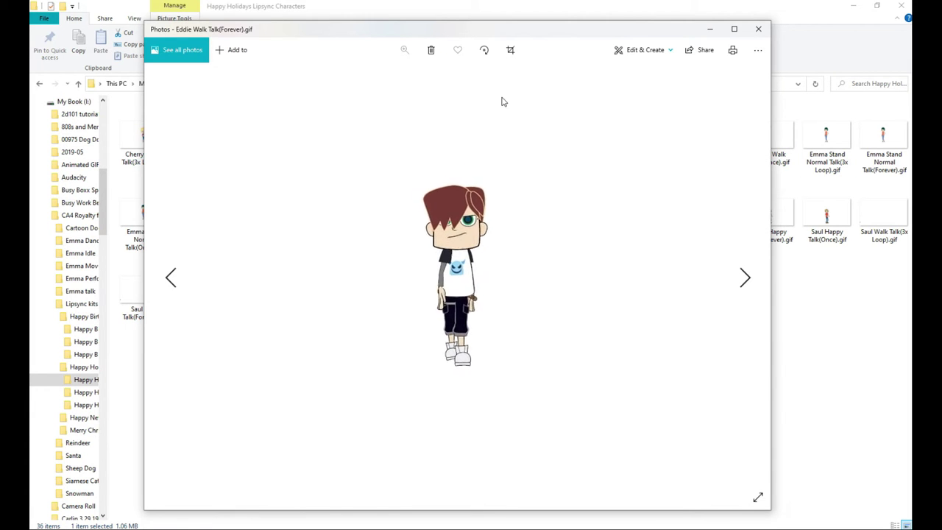
left_click(758, 30)
double_click(846, 139)
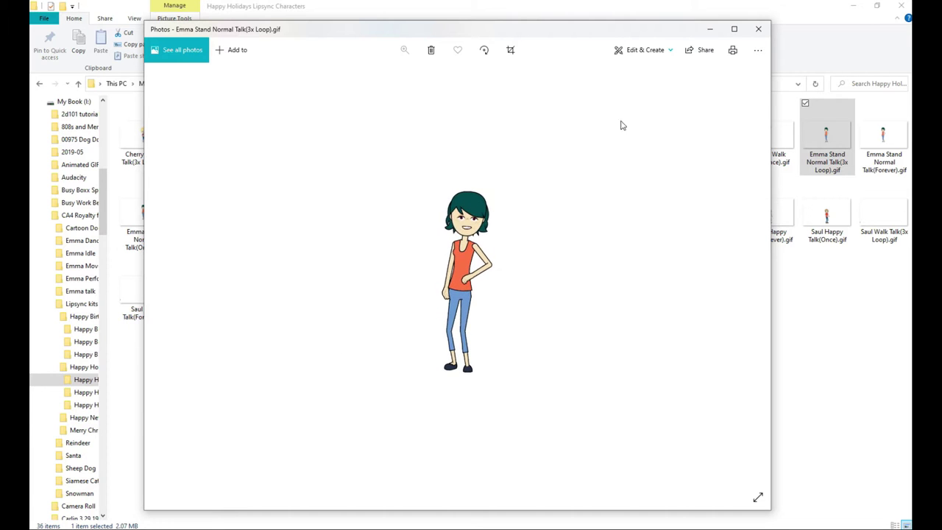
left_click(758, 30)
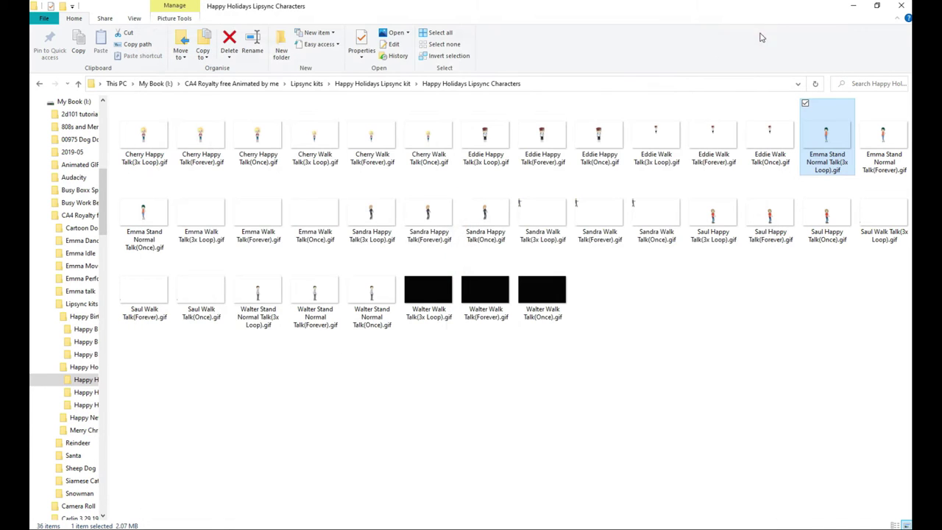
double_click(276, 215)
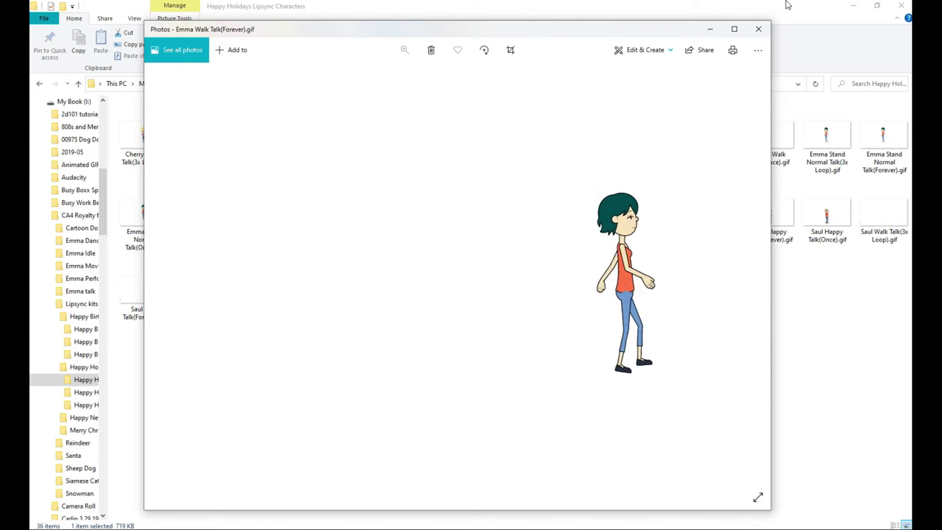
left_click(758, 29)
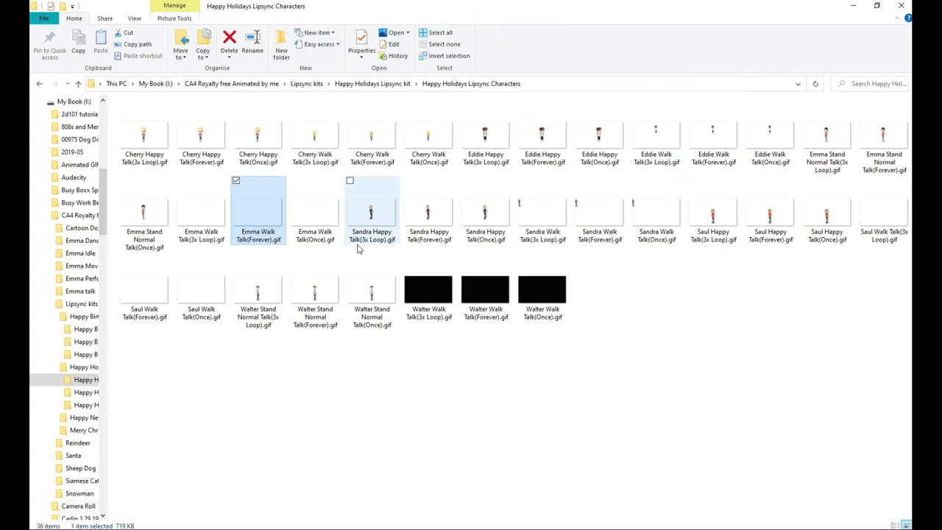
double_click(485, 217)
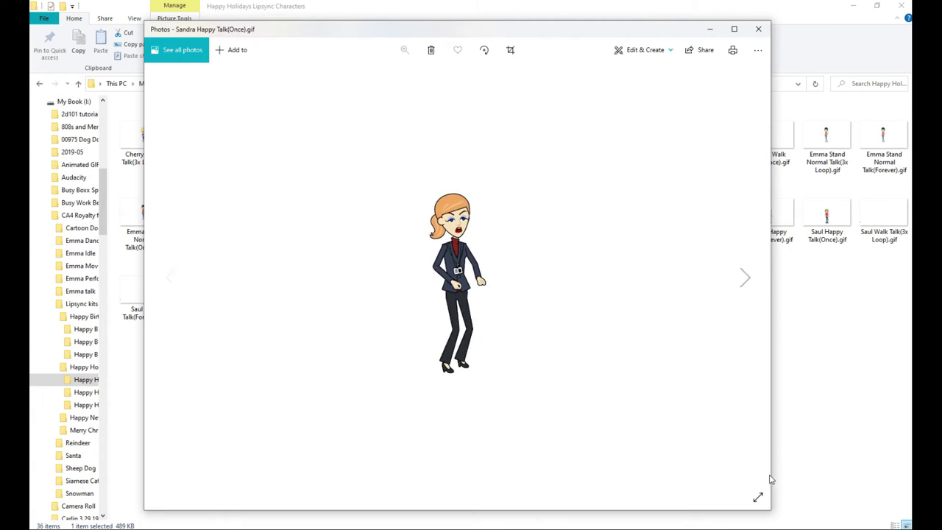
left_click(759, 30)
left_click(578, 212)
double_click(578, 212)
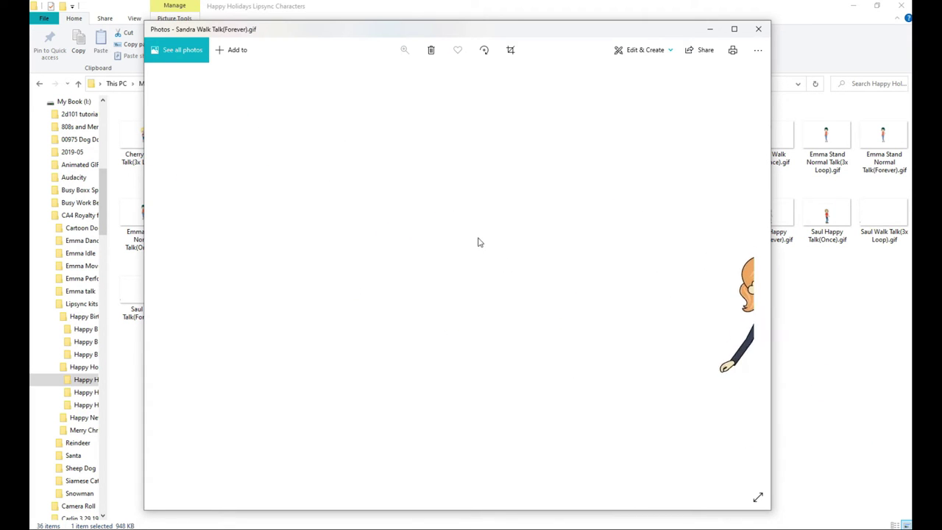
left_click(759, 31)
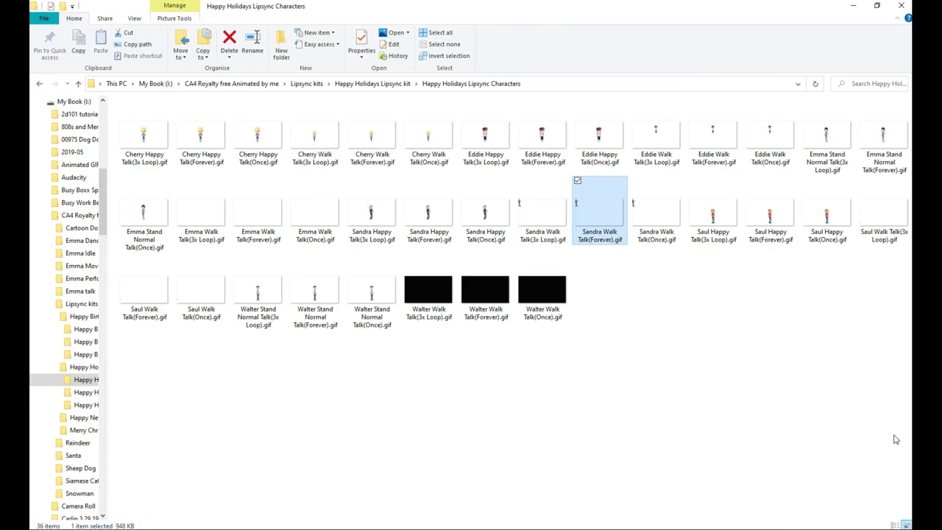
double_click(776, 230)
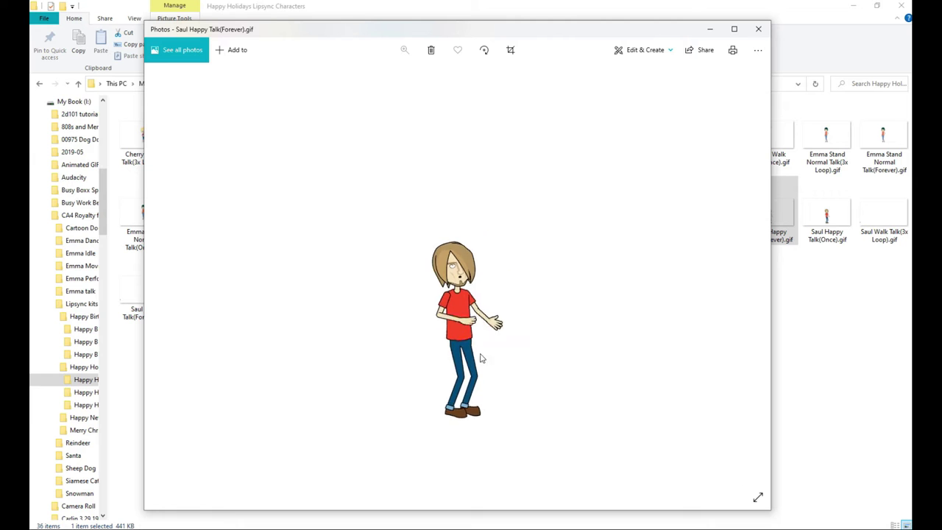
left_click(756, 30)
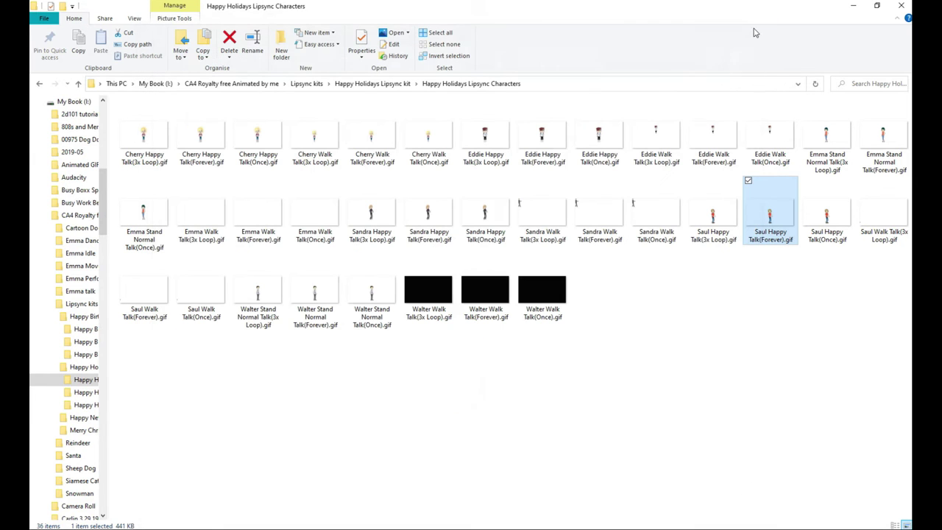
double_click(141, 294)
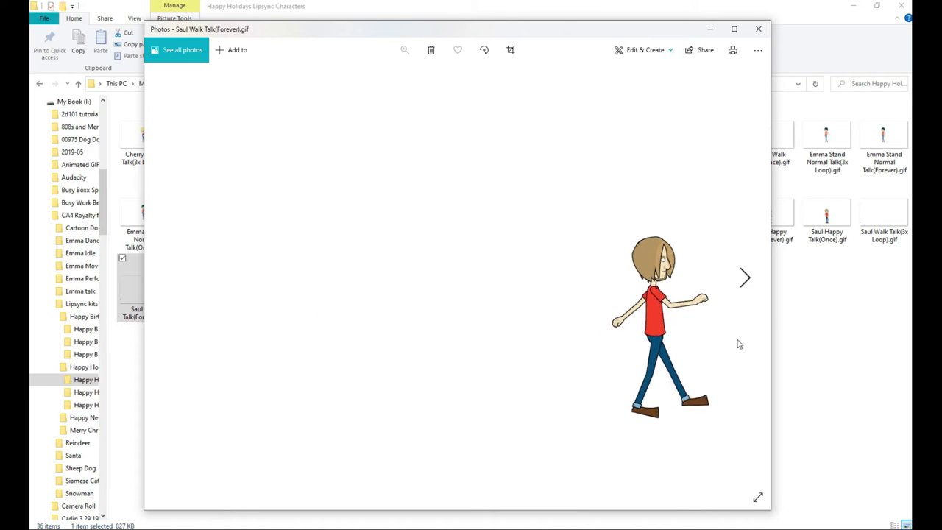
left_click(759, 30)
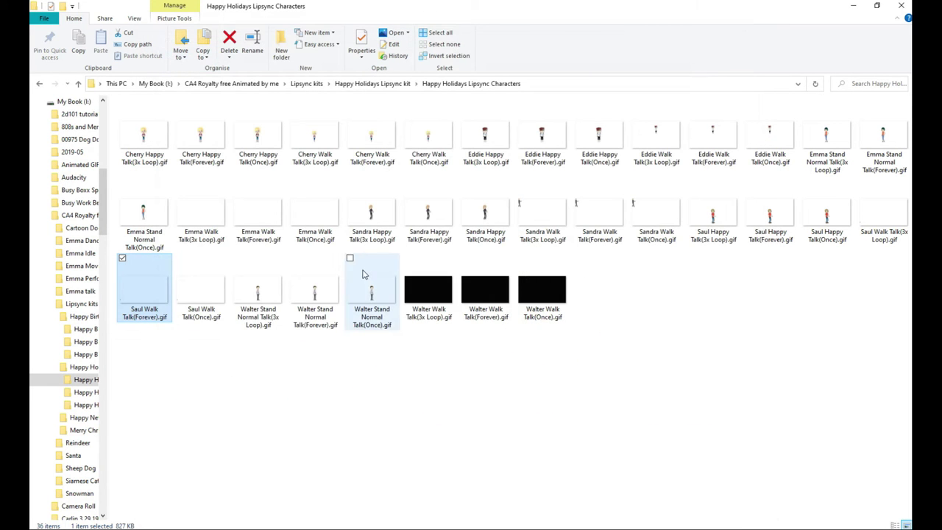
- Preview the Walter Stand Normal Talk and Walter Walk Talk GIFs, then return to Lipsync kits
double_click(315, 292)
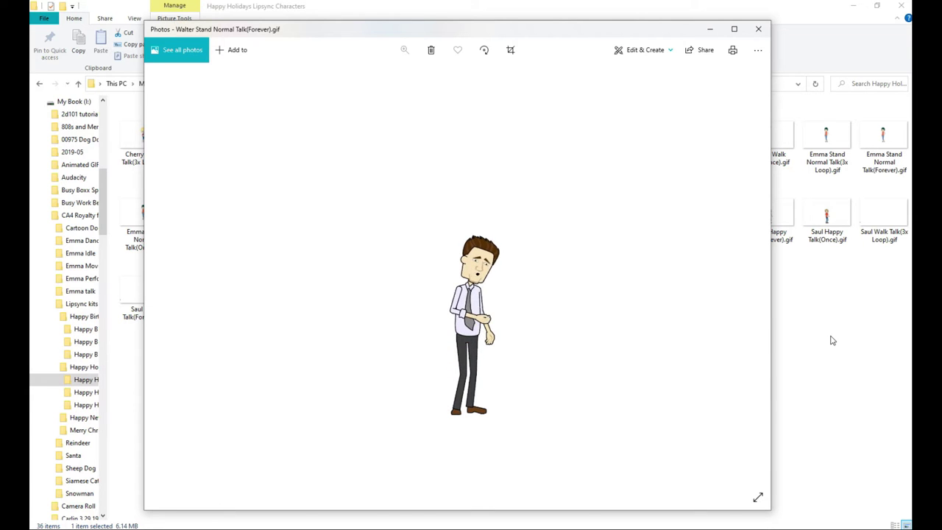
left_click(763, 33)
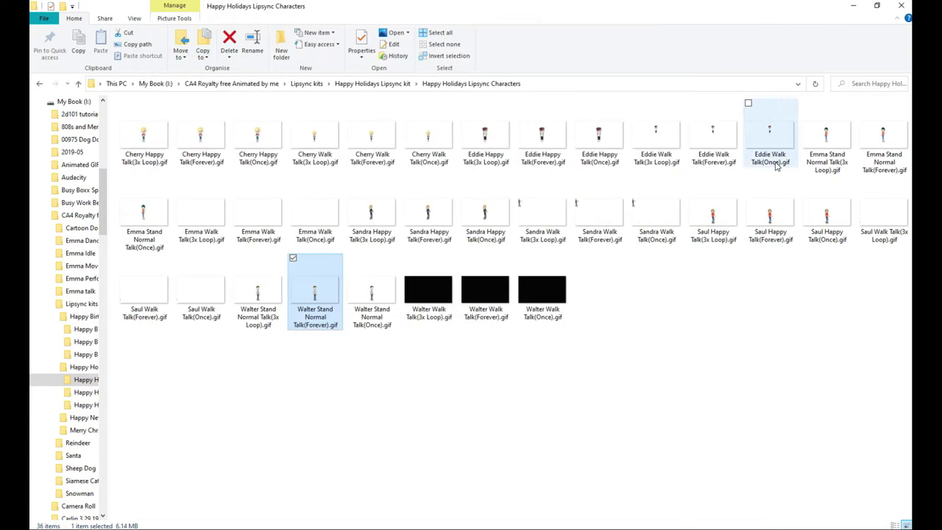
double_click(489, 293)
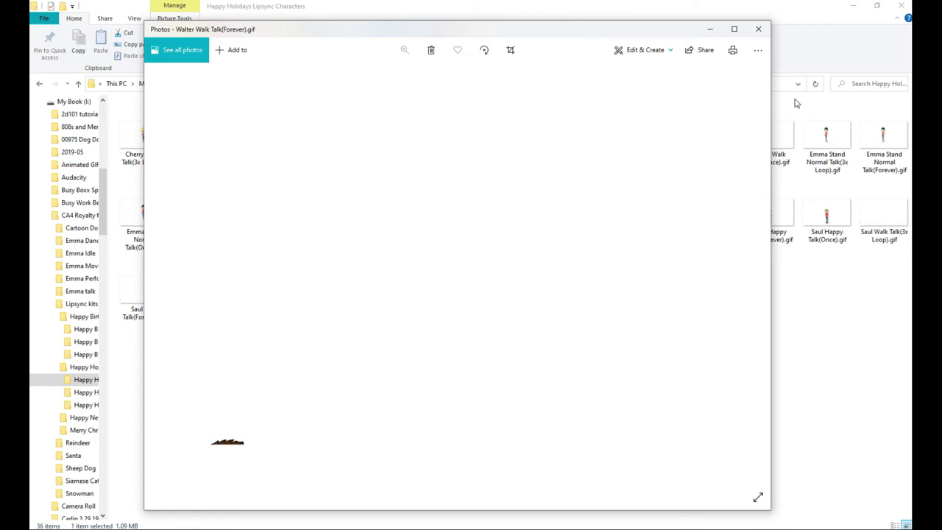
left_click(761, 31)
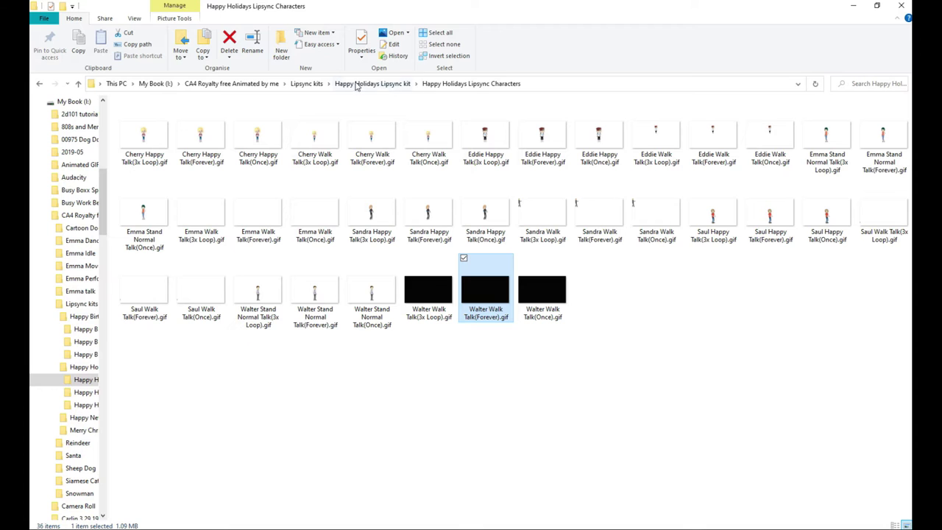
left_click(309, 84)
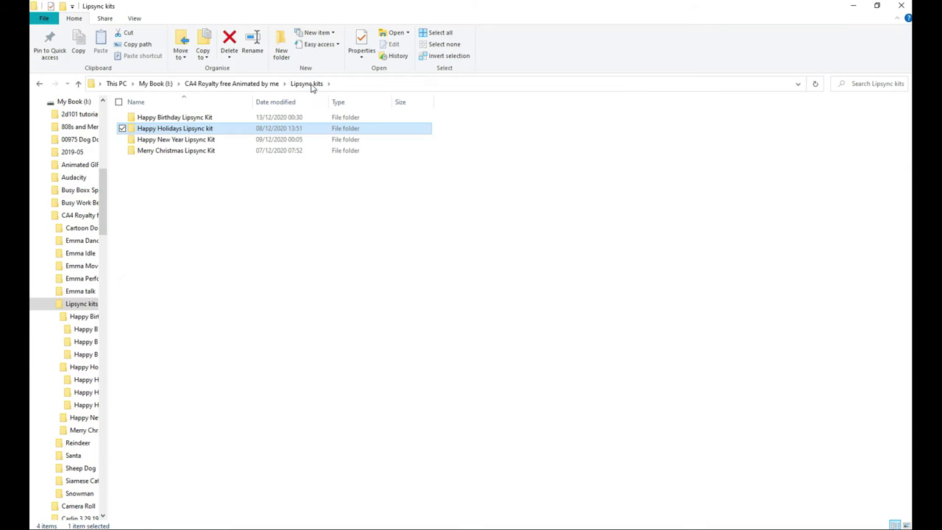
- Open the Happy New Year kit's mens Voices folder and widen the file name column
double_click(220, 139)
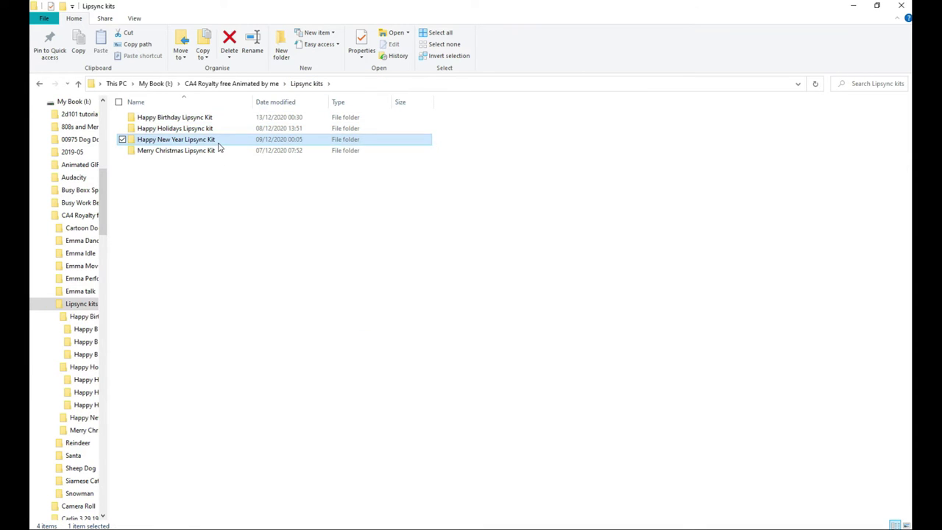
double_click(210, 118)
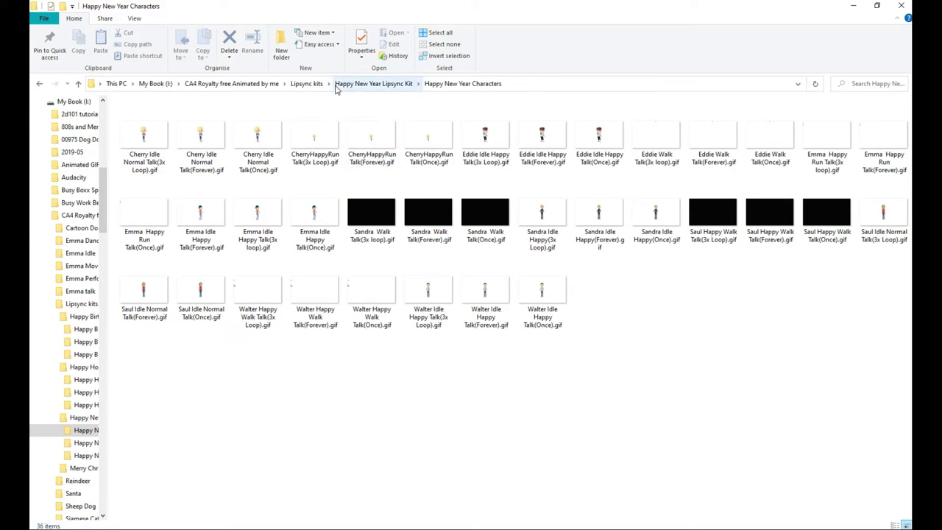
left_click(374, 83)
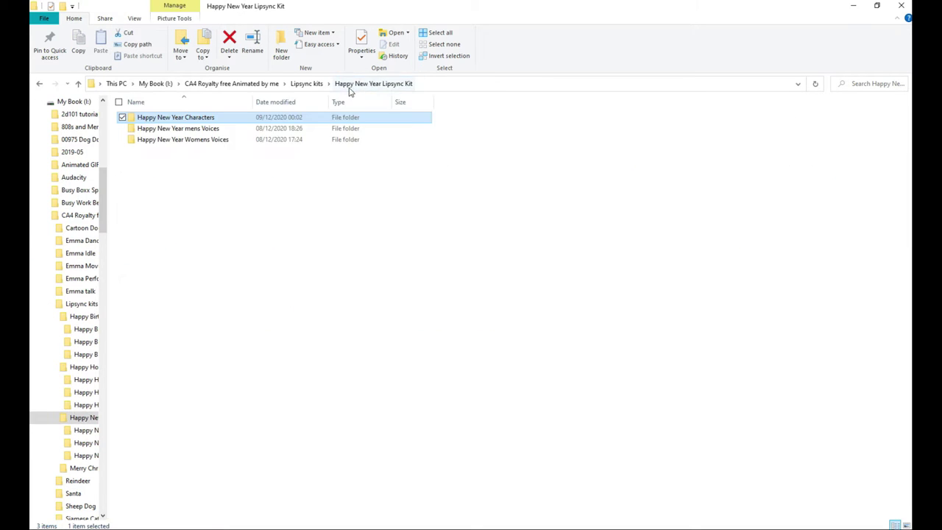
double_click(206, 129)
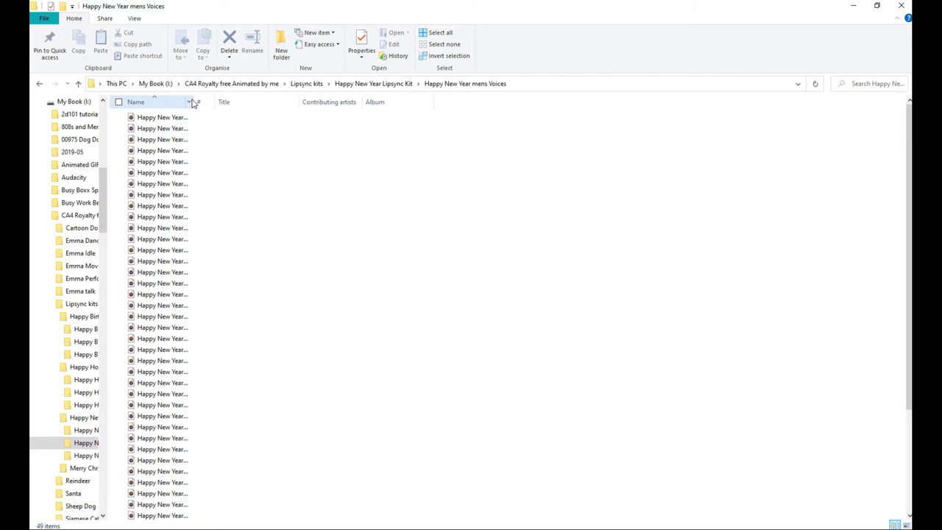
left_click_drag(194, 102, 392, 103)
- Play the Happy New Year (Aaron) and (Chenglei) men's clips in Groove Music
double_click(214, 118)
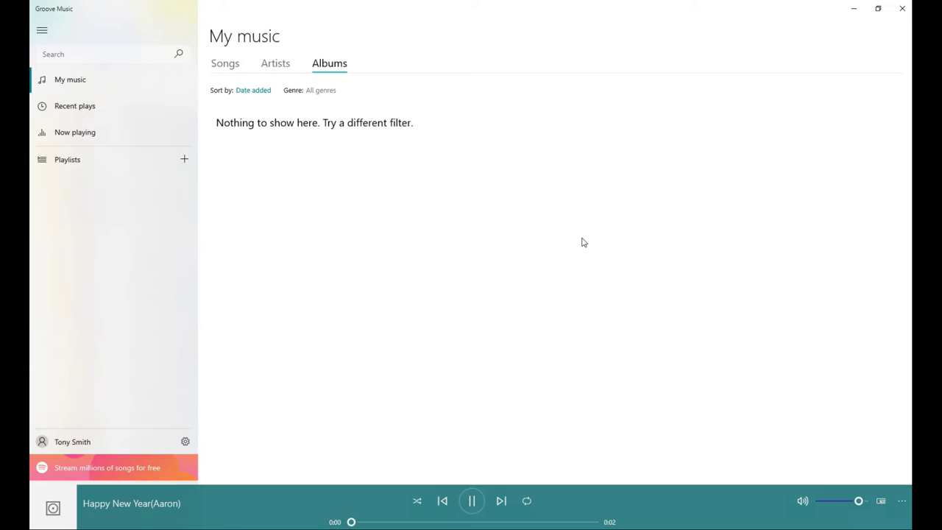
left_click(902, 7)
left_click(214, 275)
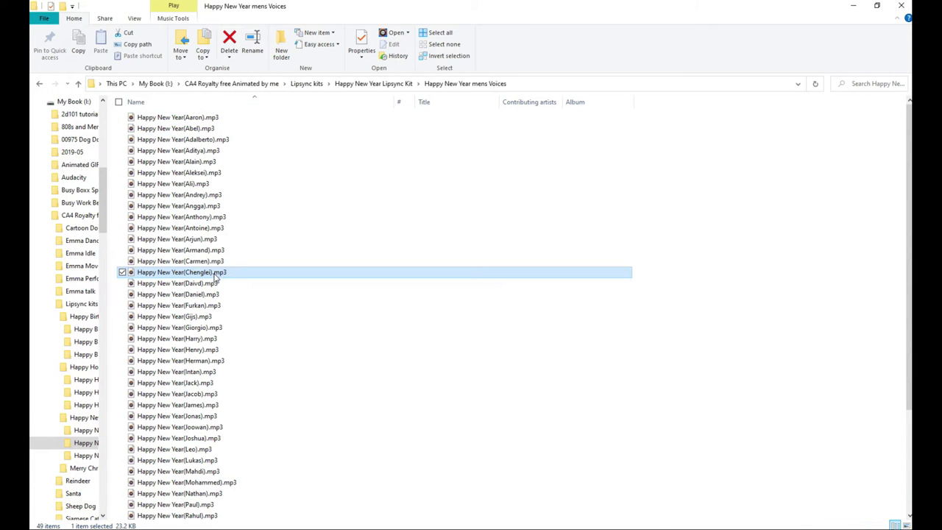
double_click(239, 276)
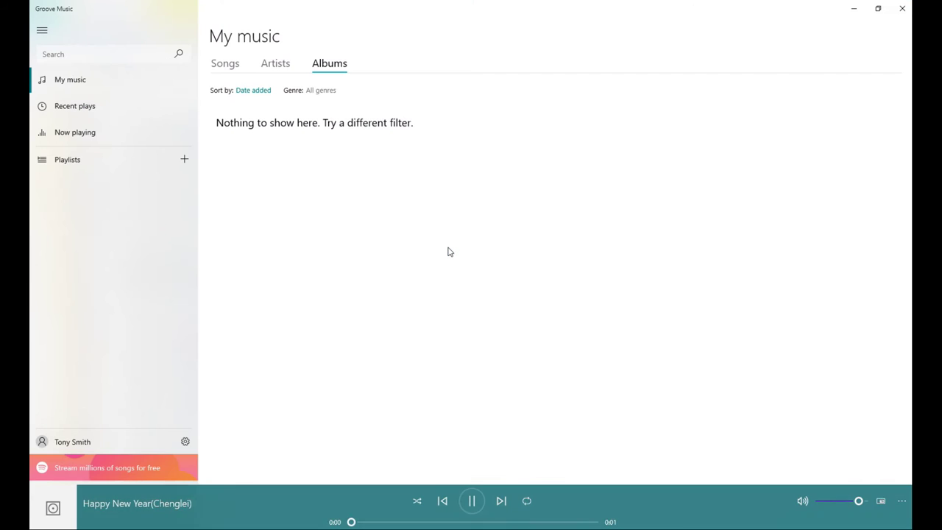
left_click(902, 8)
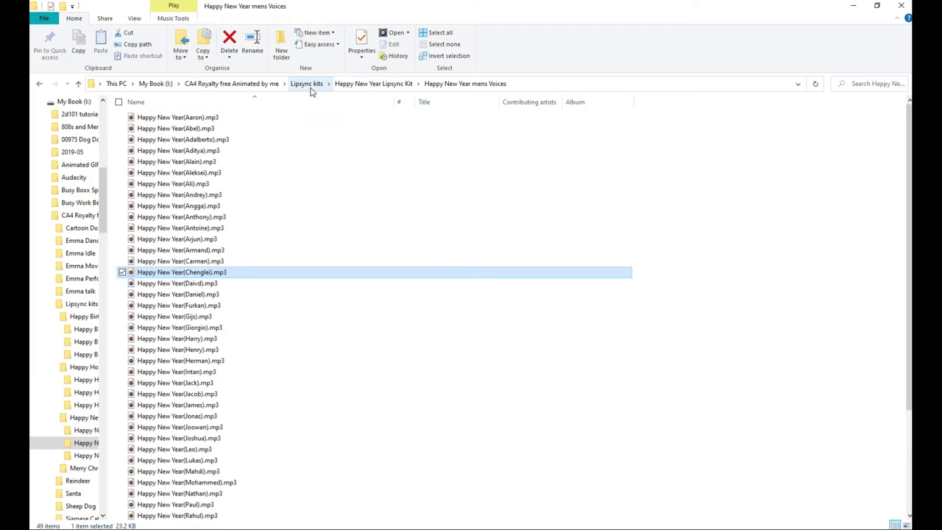
- In Womens Voices, play the first clip and the Happy New Year (Emma US) clip
left_click(373, 83)
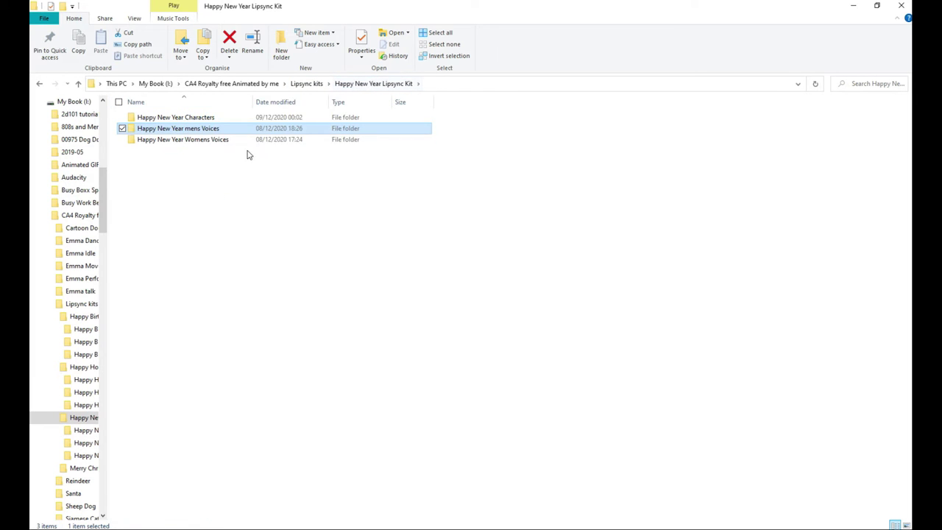
double_click(225, 140)
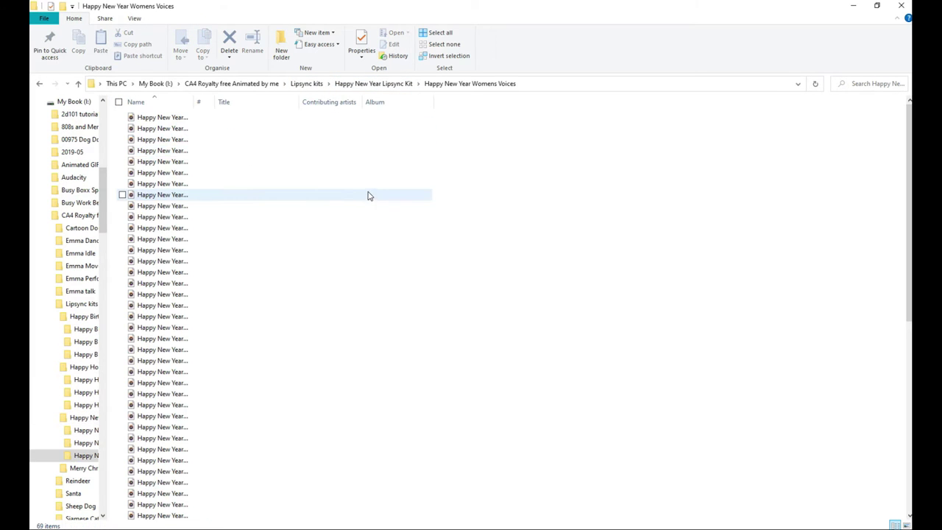
double_click(208, 119)
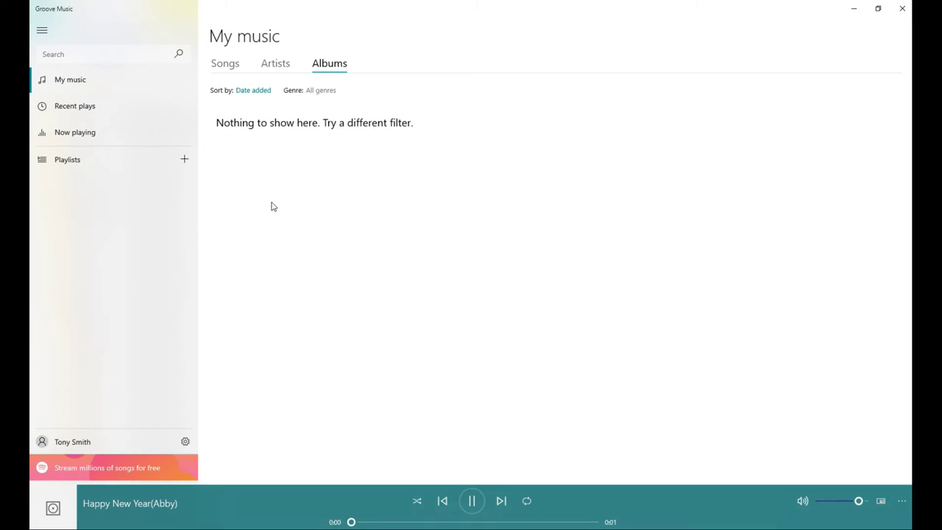
left_click(907, 5)
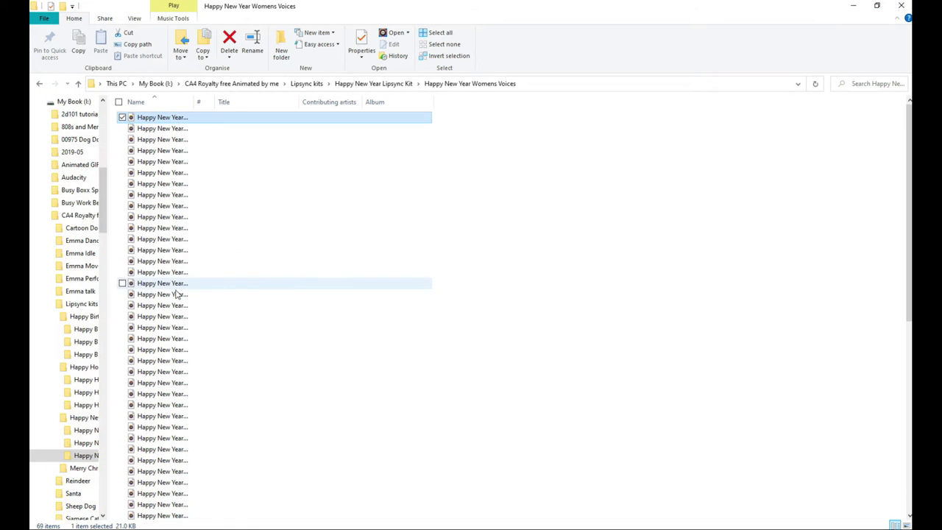
left_click(177, 316)
double_click(176, 316)
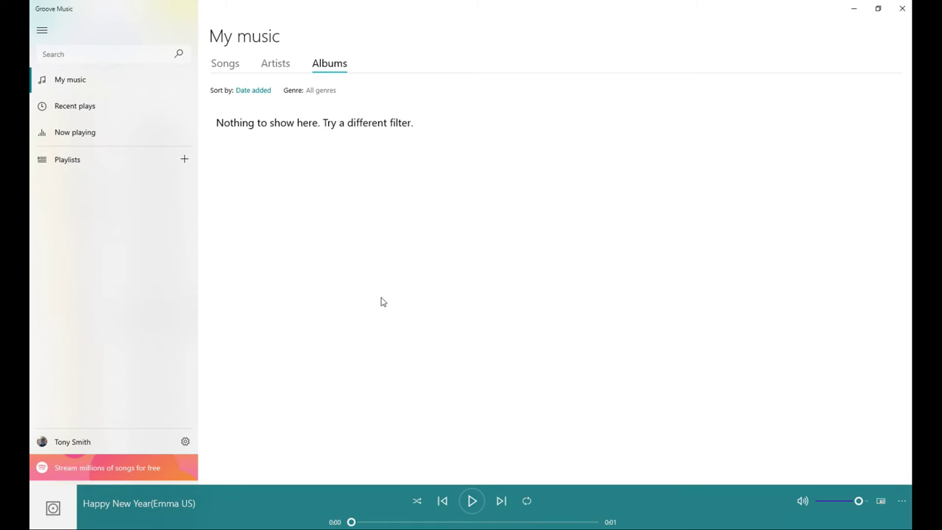
left_click(906, 9)
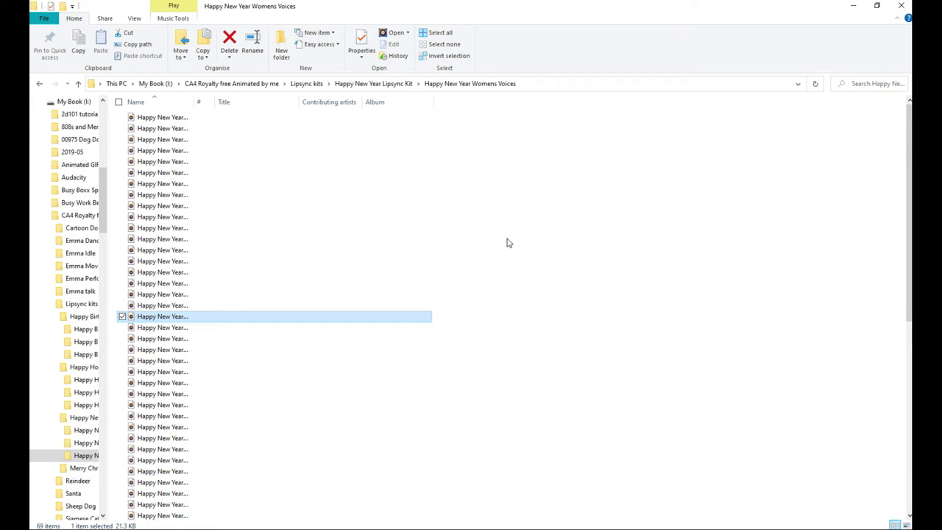
left_click(361, 84)
- Preview the Cherry Idle Normal Talk, CherryHappyRun Talk, Eddie Idle Happy Talk and Eddie Walk Talk GIFs
double_click(243, 119)
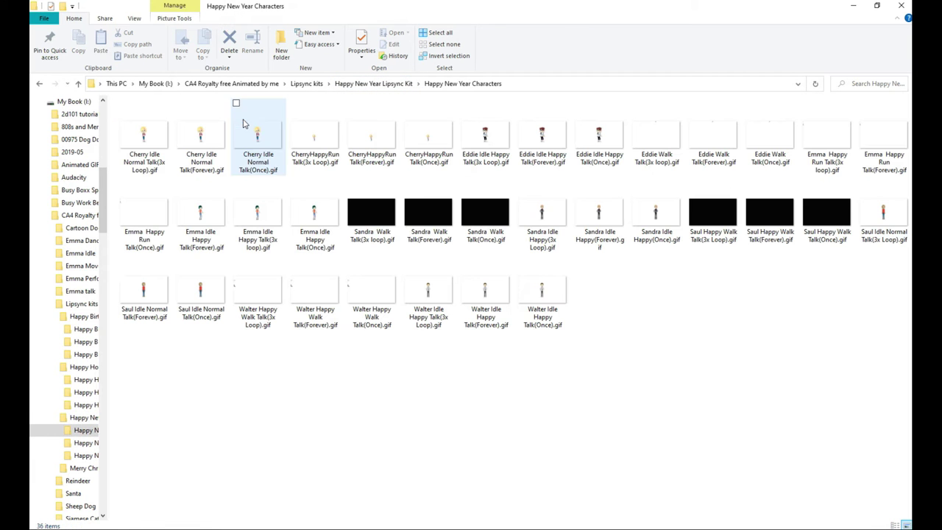
double_click(201, 147)
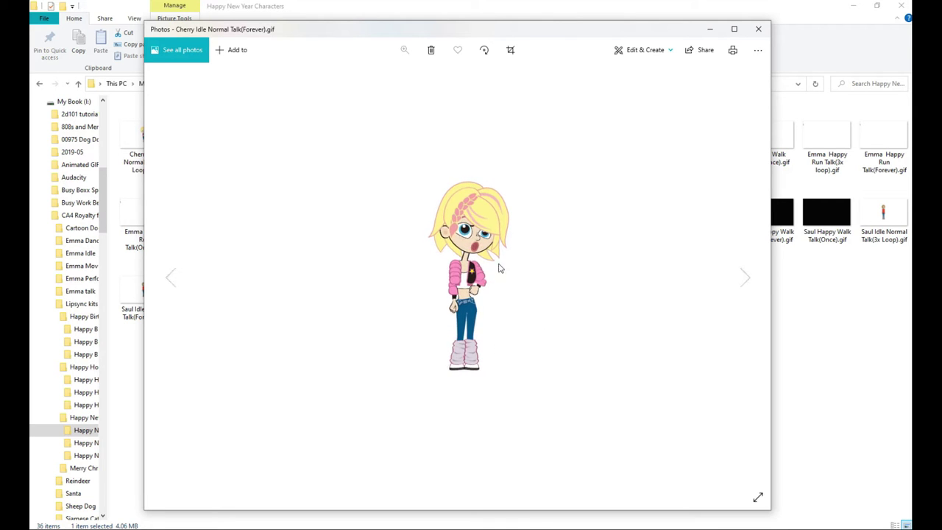
left_click(757, 28)
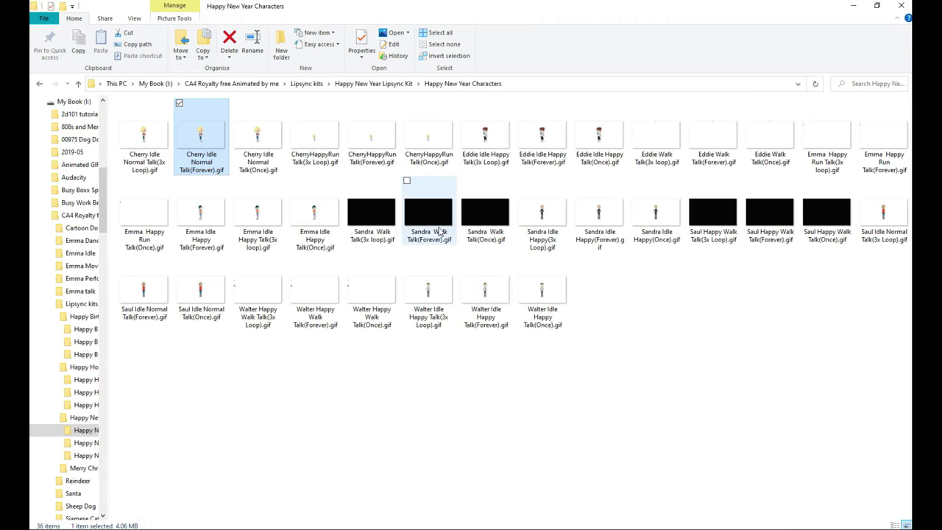
double_click(370, 137)
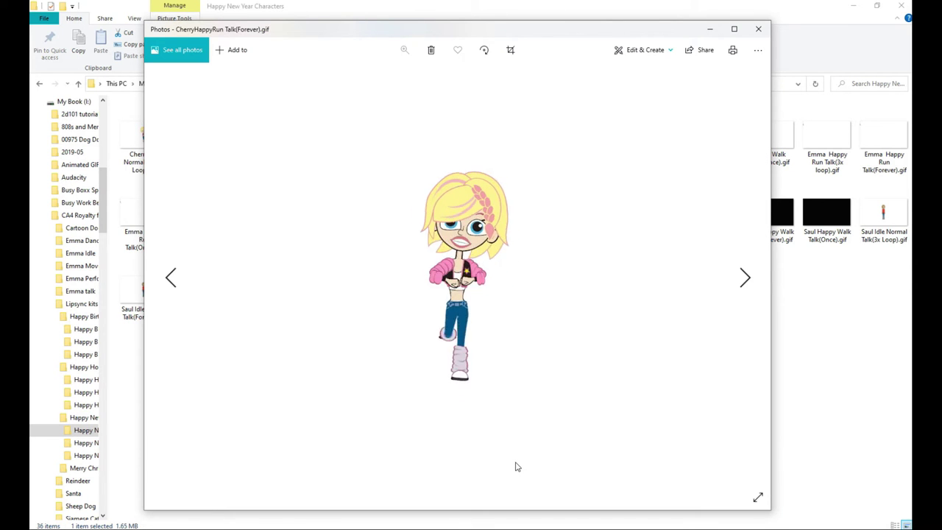
left_click(758, 30)
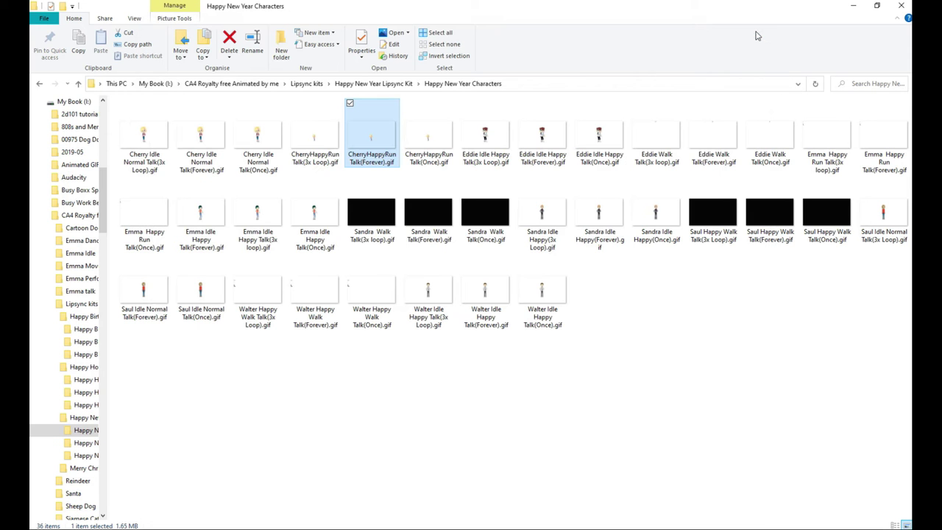
double_click(602, 144)
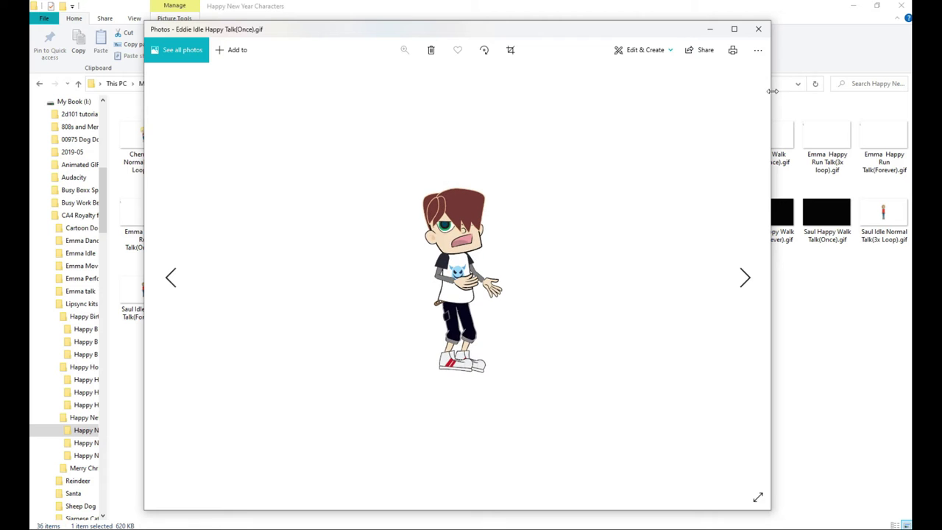
left_click(758, 29)
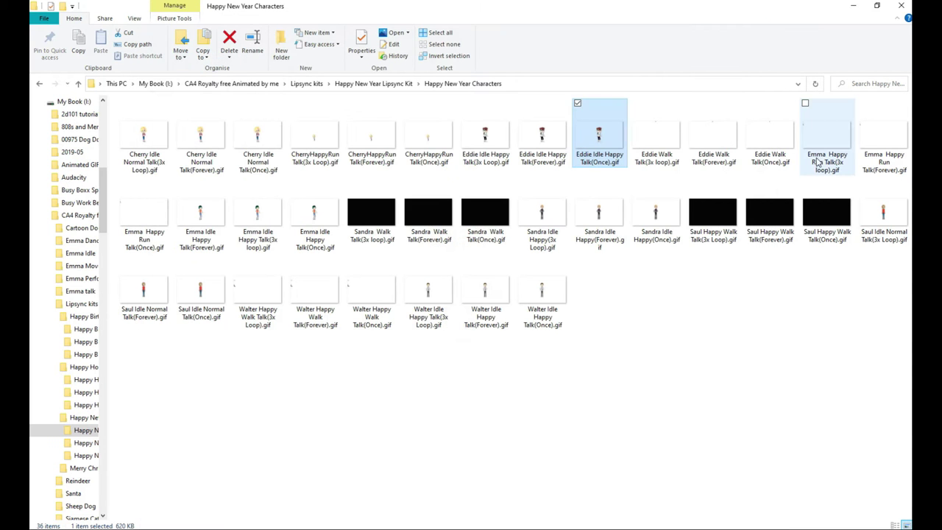
double_click(777, 141)
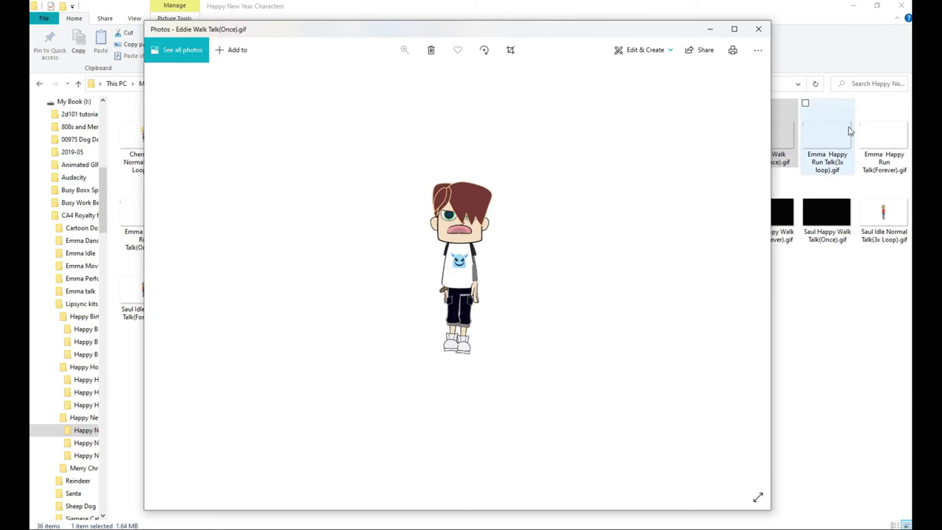
left_click(758, 30)
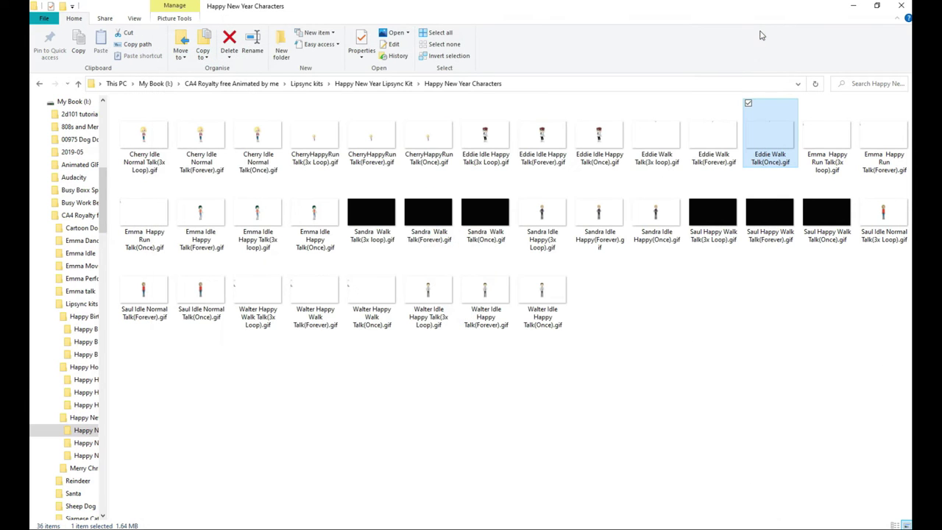
- Preview the Emma Happy Run Talk, Emma Idle Happy Talk, Sandra Idle Happy and Sandra Walk Talk GIFs
double_click(895, 137)
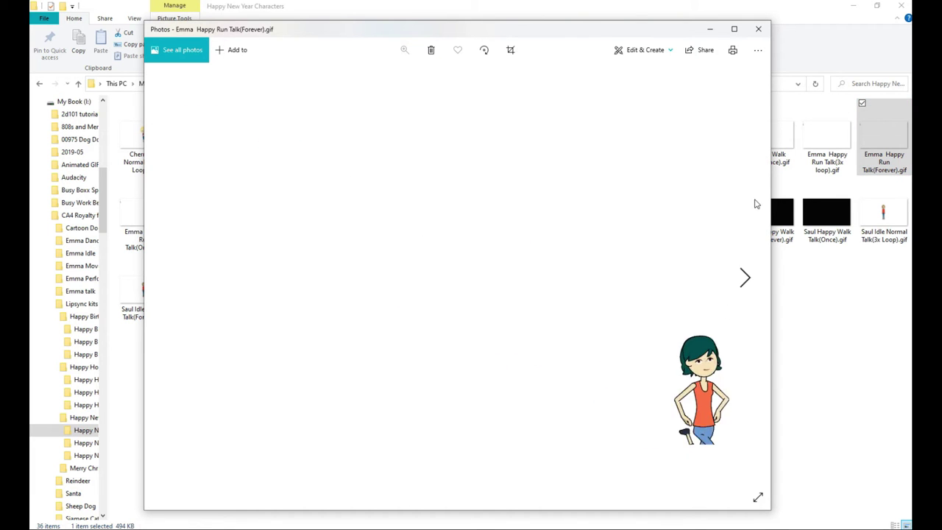
left_click(764, 32)
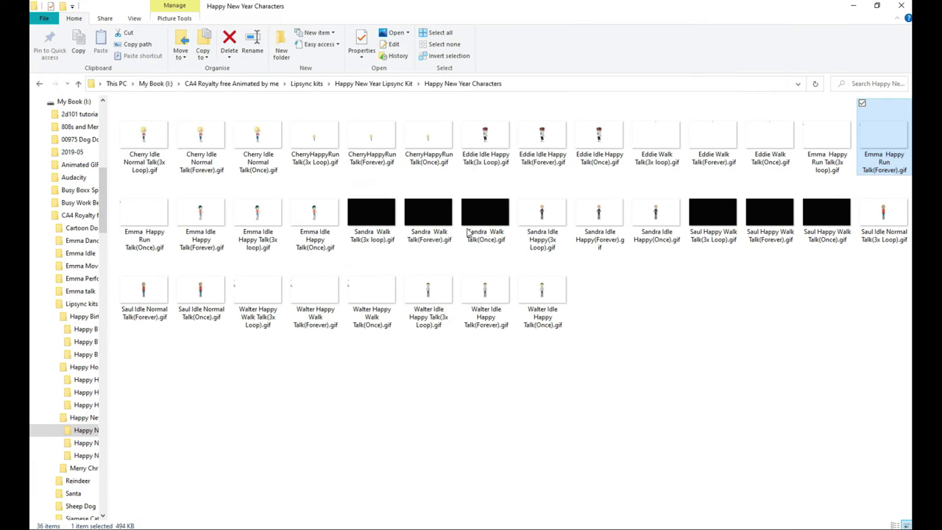
double_click(259, 213)
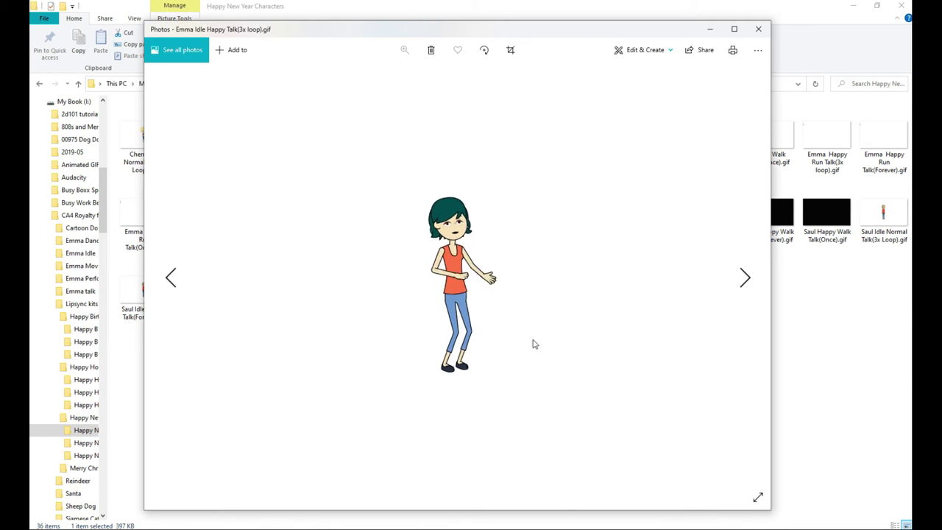
left_click(759, 29)
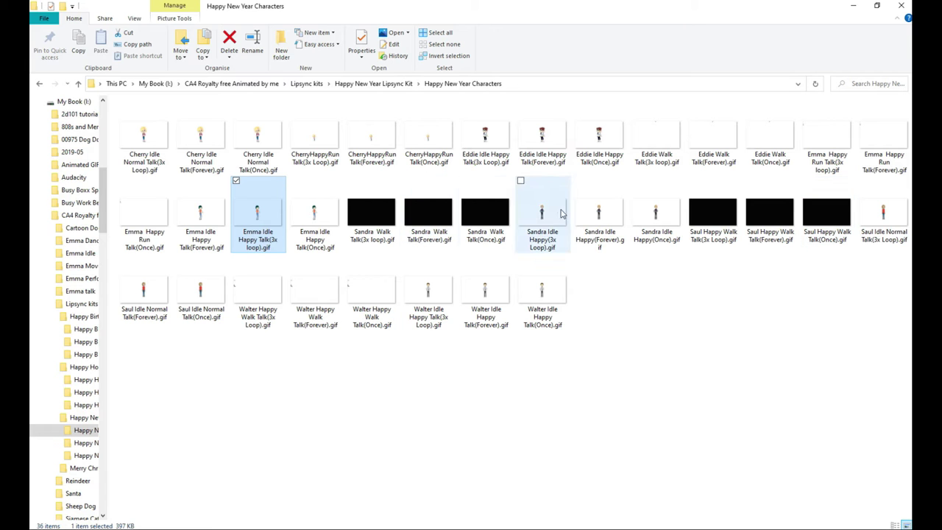
double_click(605, 219)
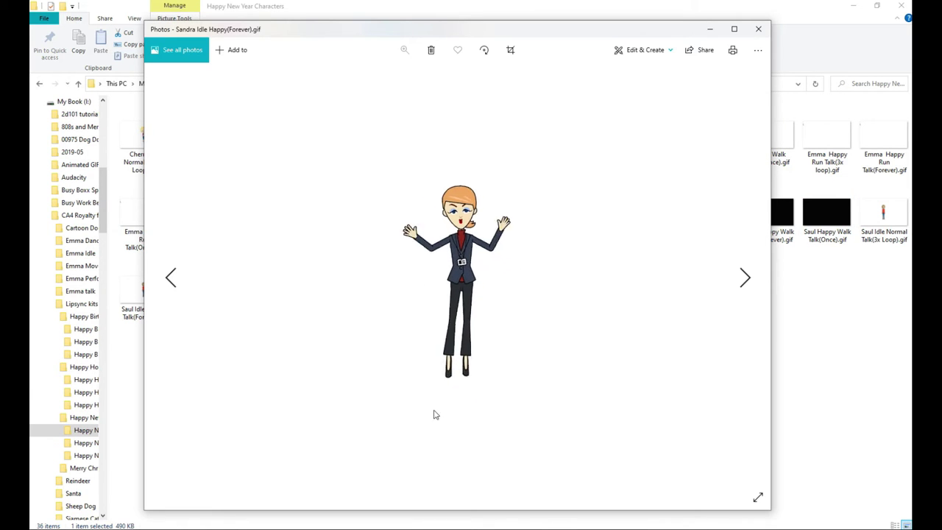
left_click(756, 28)
double_click(436, 219)
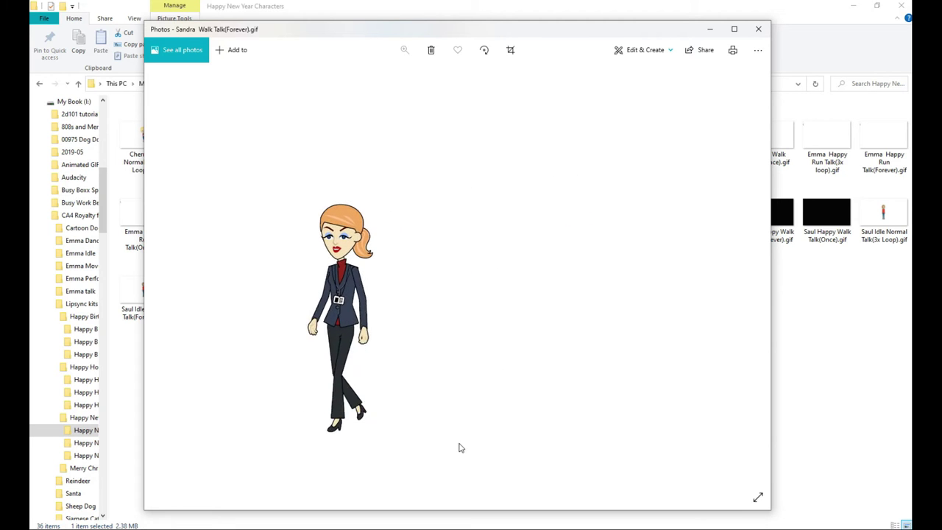
left_click(758, 30)
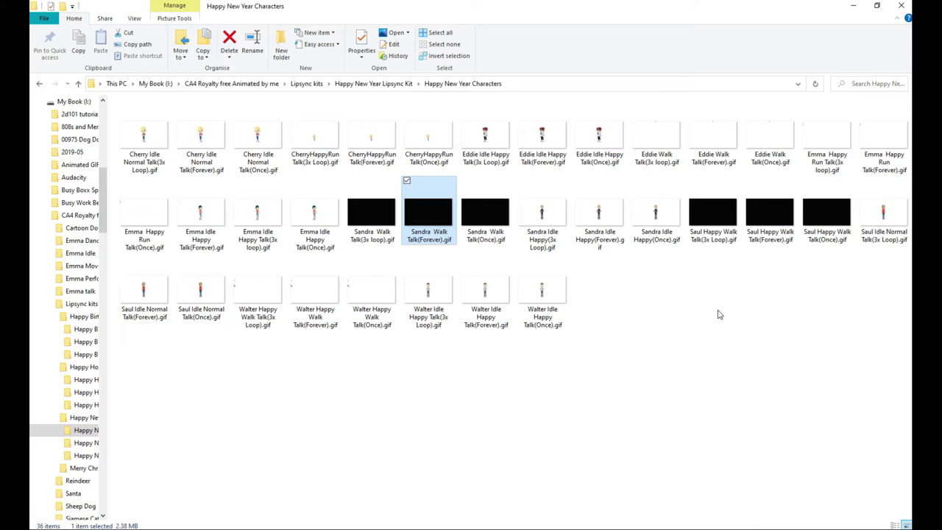
- Preview the Saul Idle Normal Talk, Saul Happy Walk Talk, Walter Happy Walk Talk and Walter Idle Happy Talk GIFs
double_click(887, 221)
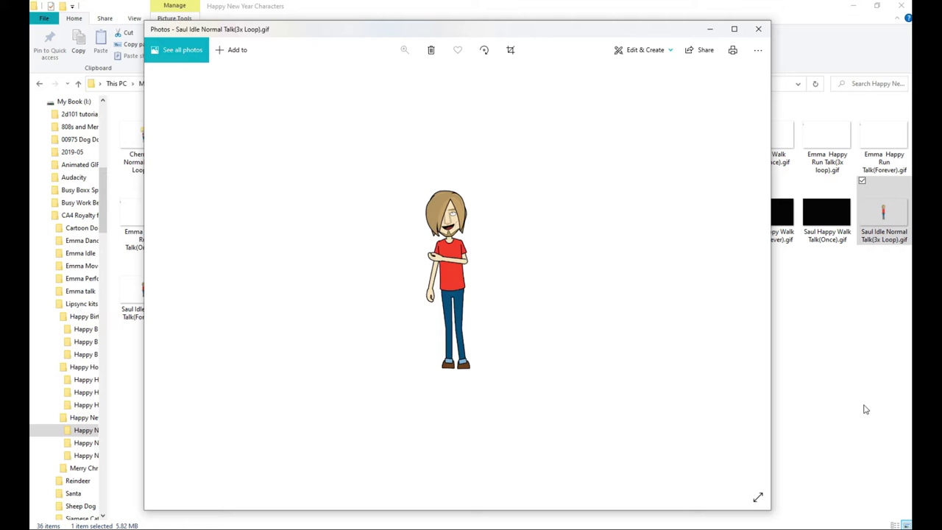
left_click(760, 30)
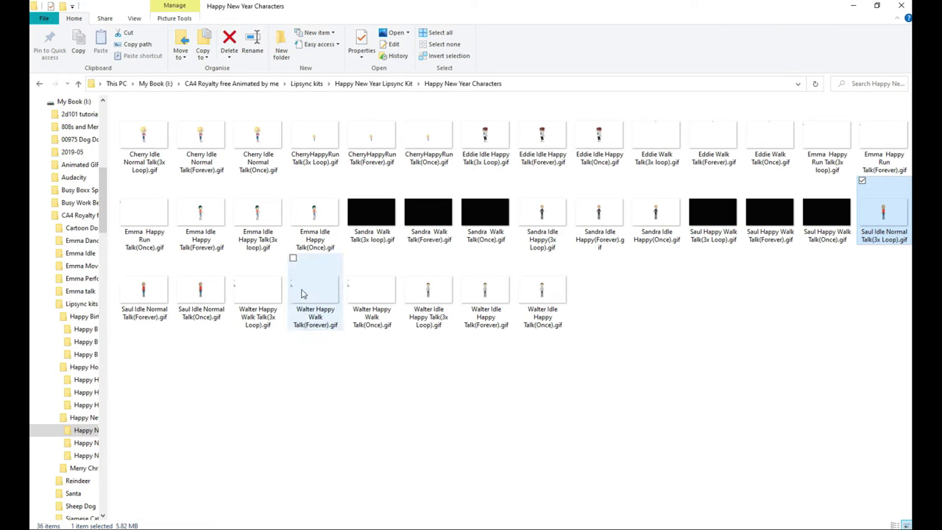
double_click(770, 225)
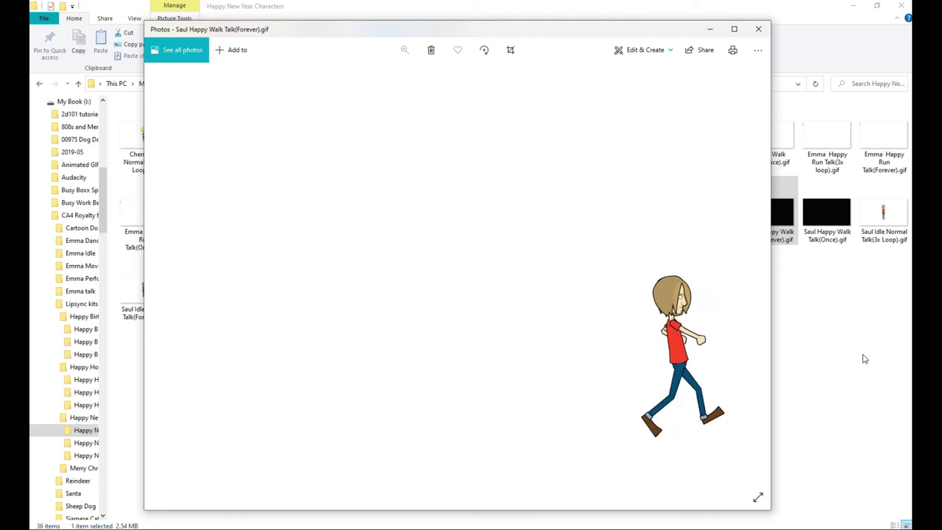
left_click(759, 30)
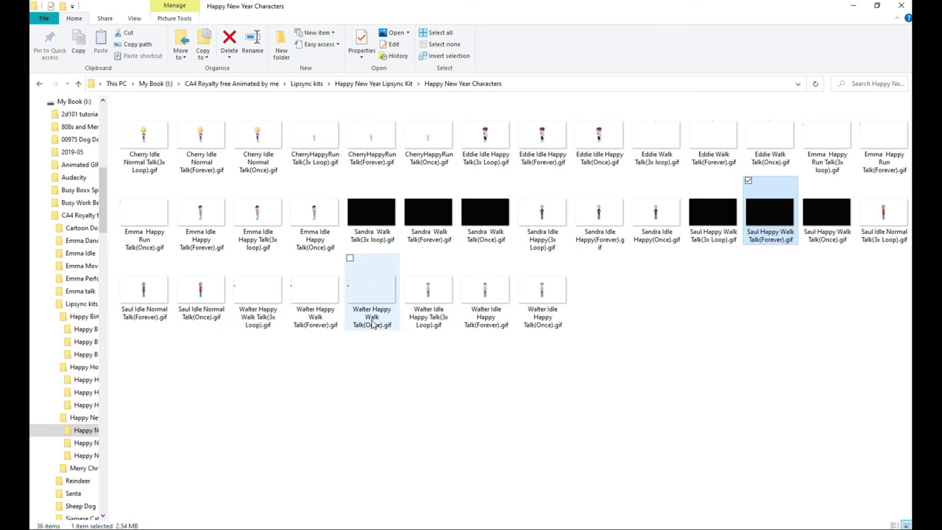
double_click(316, 296)
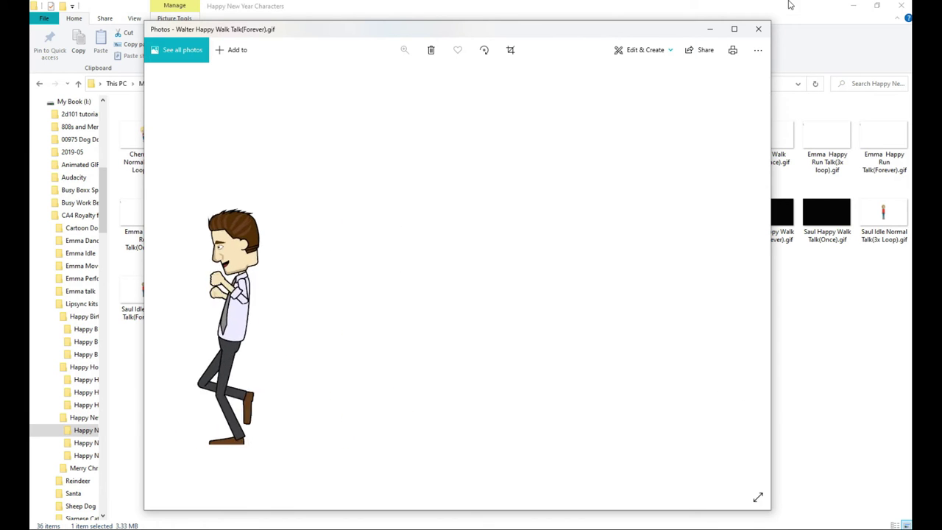
left_click(767, 29)
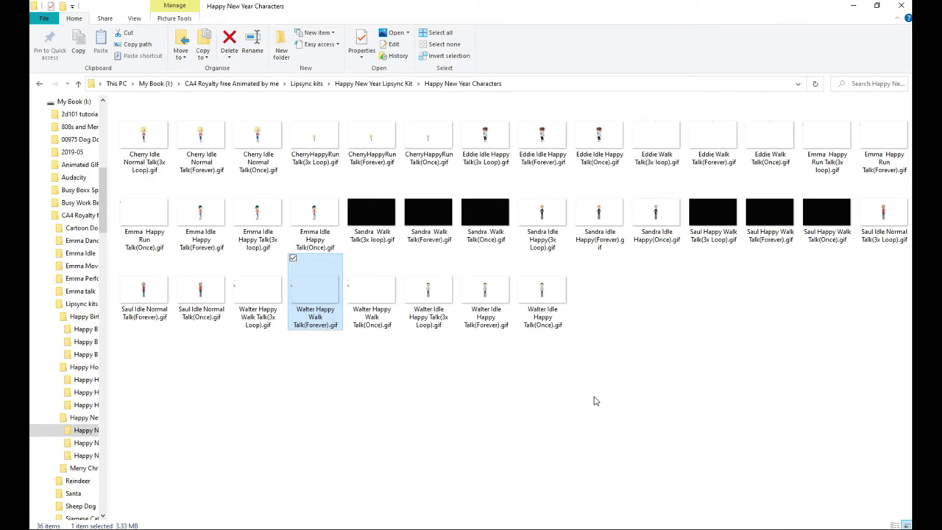
double_click(477, 299)
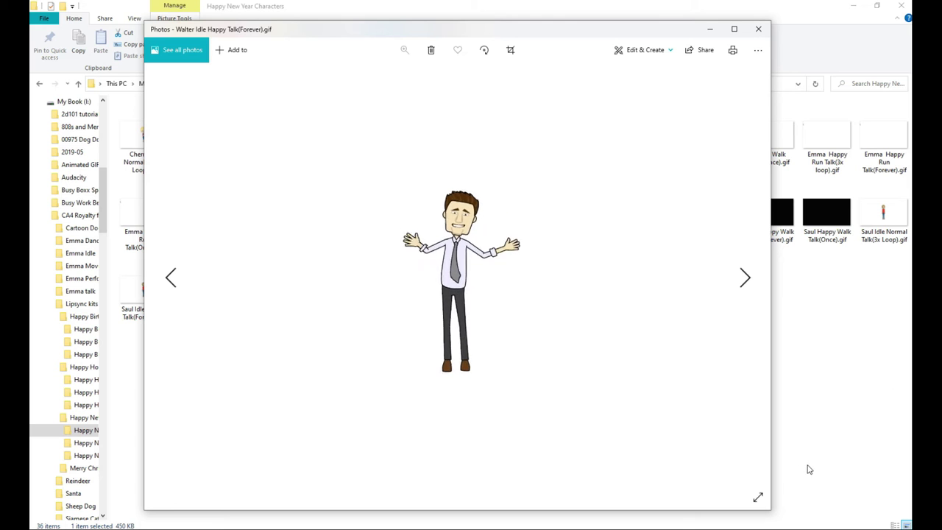
left_click(757, 29)
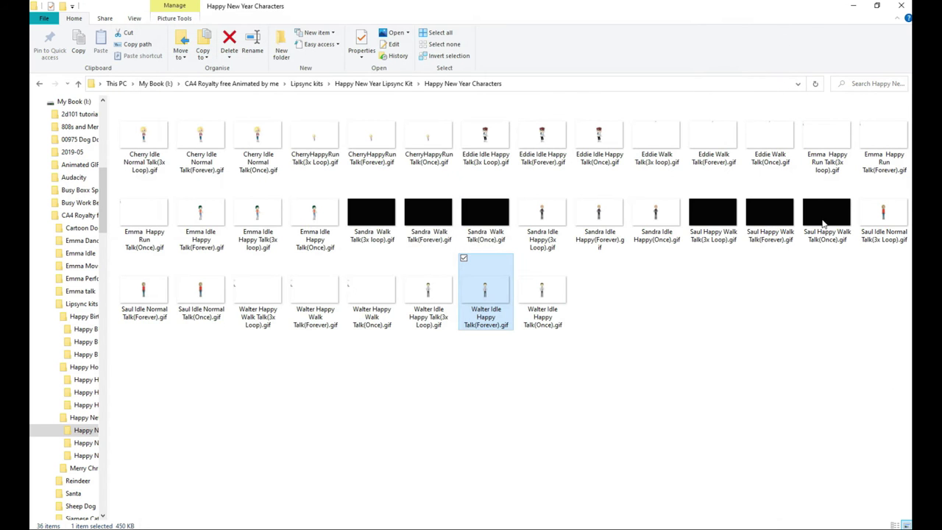
- Play one clip from the Merry Christmas Men Voices folder in the music player
left_click(305, 83)
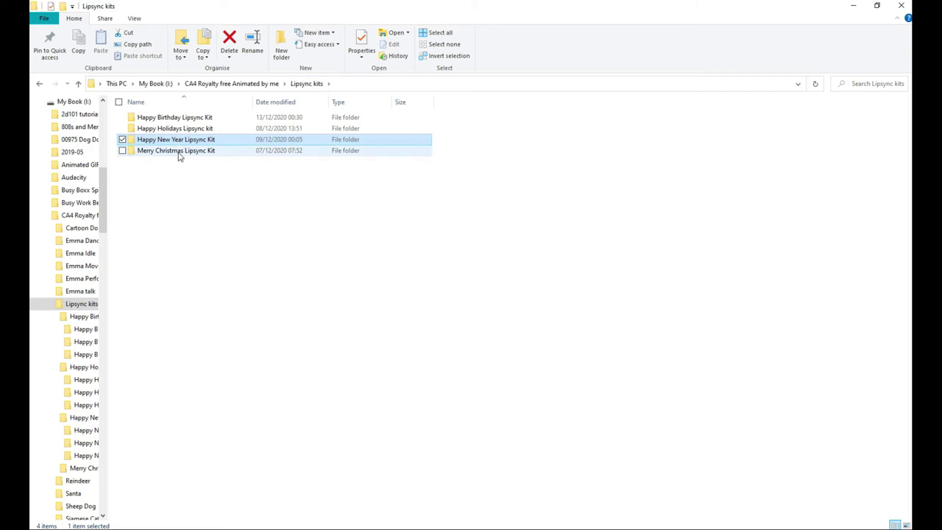
double_click(179, 152)
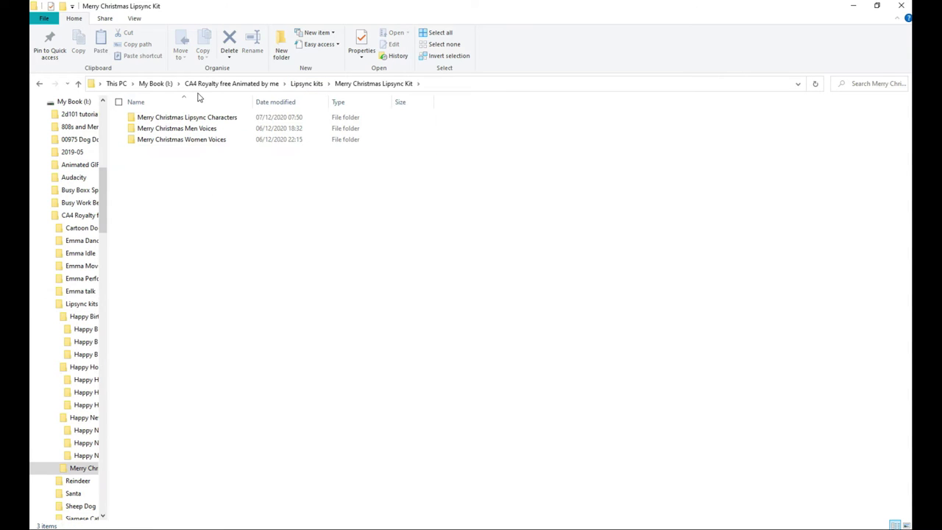
double_click(184, 129)
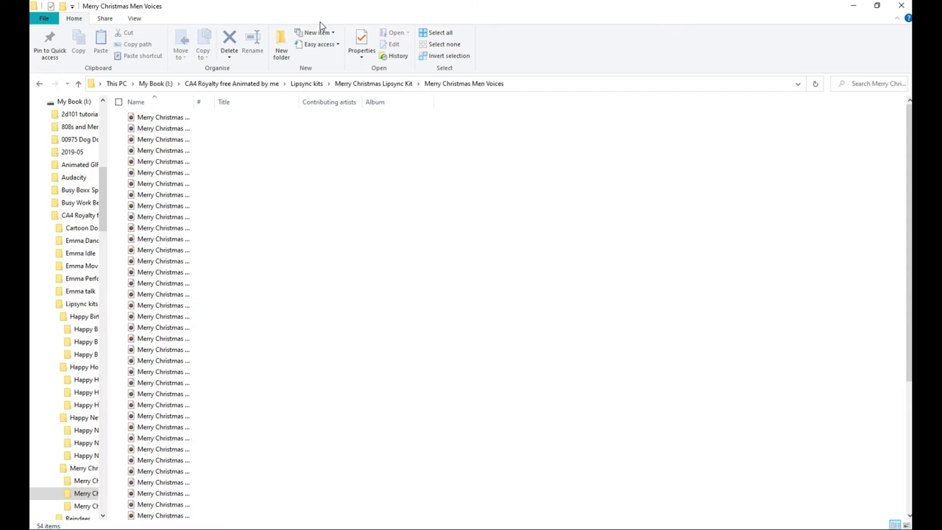
left_click(173, 216)
double_click(173, 216)
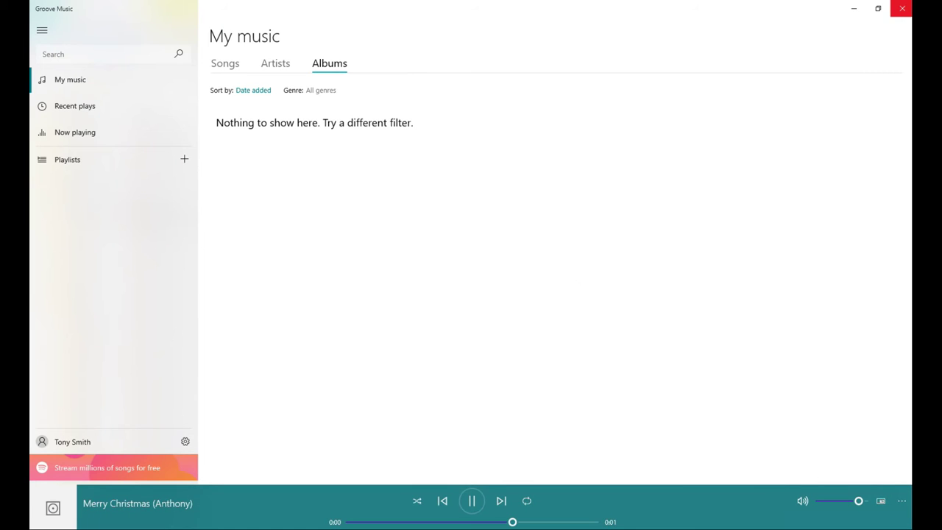
left_click(905, 9)
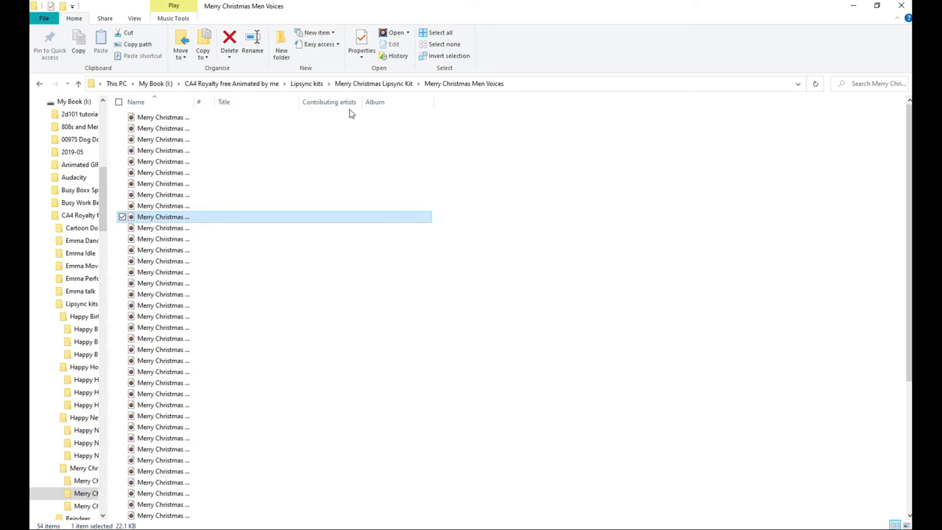
- Play one Merry Christmas Women Voices clip, then return to the Merry Christmas Lipsync Kit folder
left_click(376, 83)
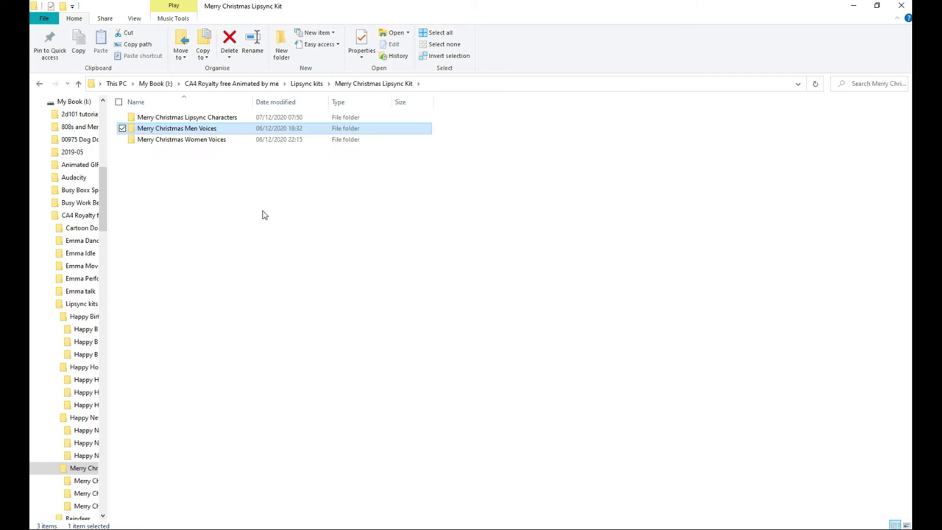
double_click(214, 141)
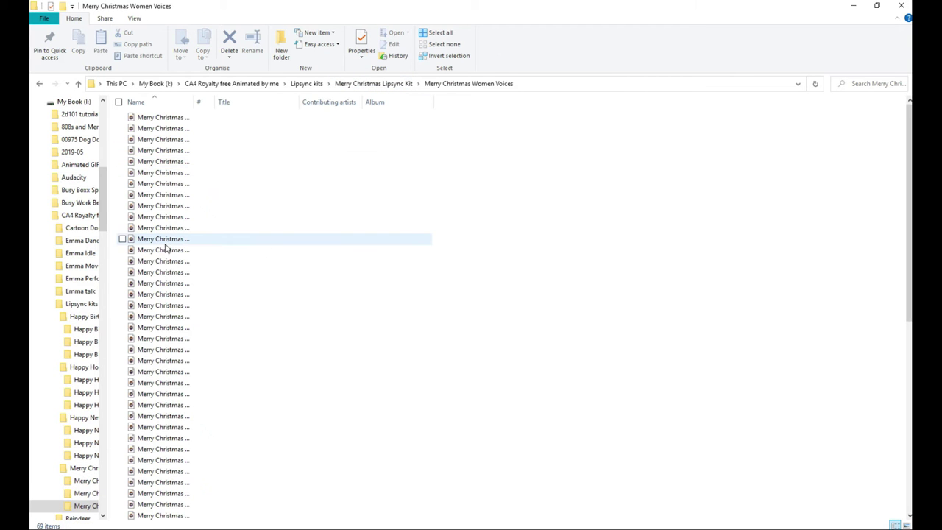
double_click(152, 250)
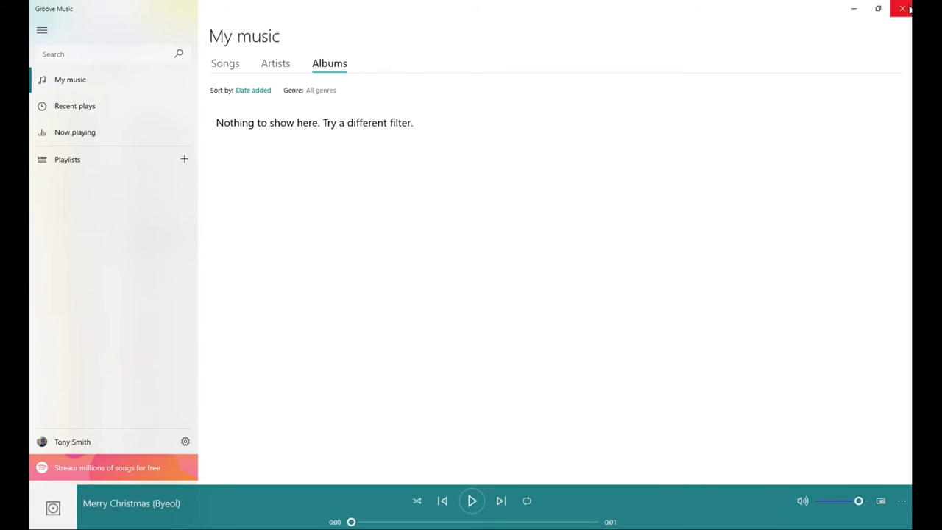
left_click(902, 9)
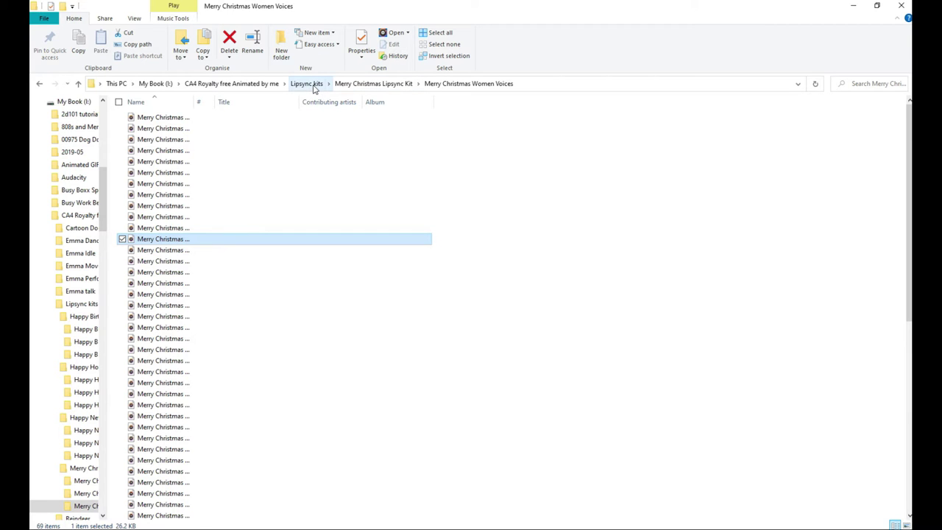
left_click(349, 84)
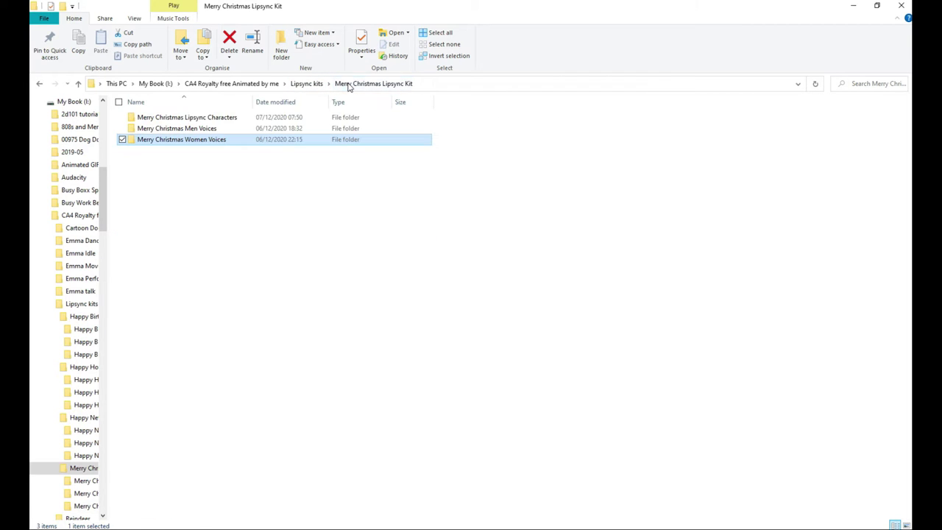
- Open Merry Christmas Lipsync Characters and preview Cherry Happy Talk(Forever) and Cherry WalkTalk(Forever) GIFs
double_click(221, 117)
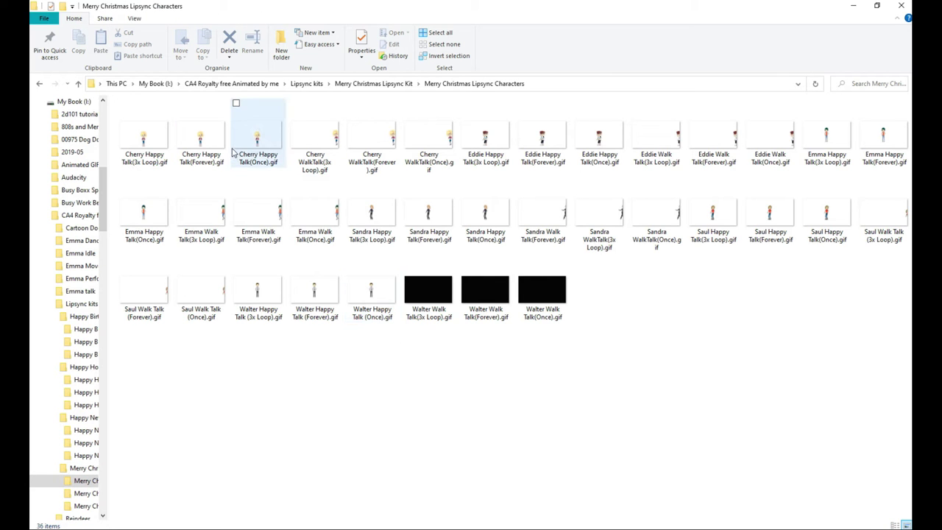
double_click(216, 147)
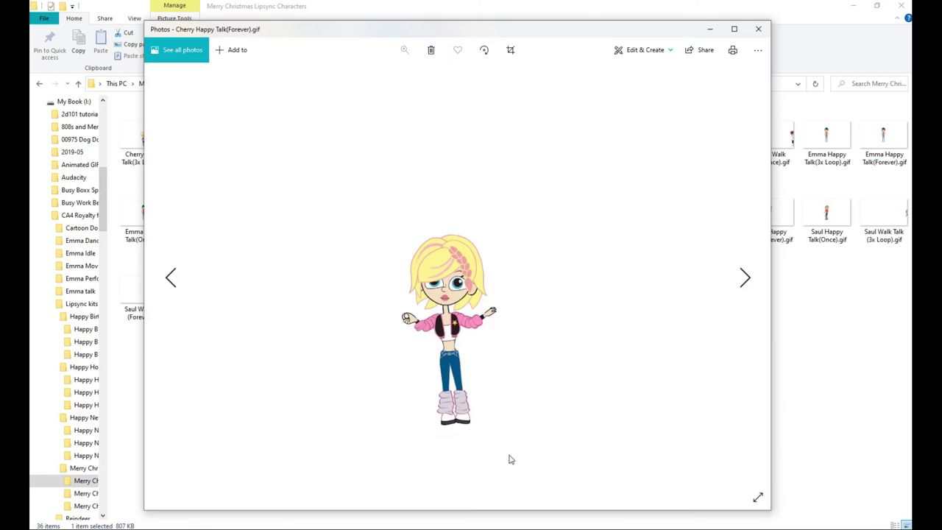
left_click(758, 30)
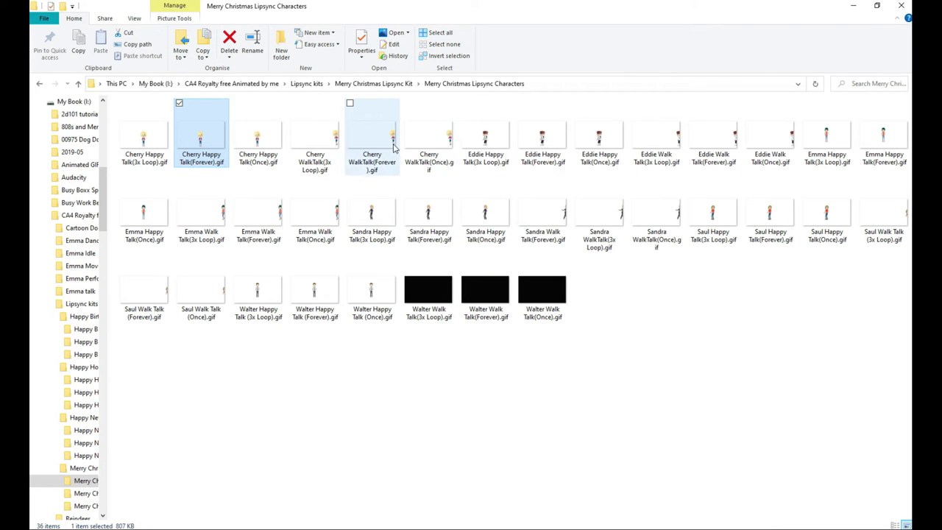
double_click(373, 141)
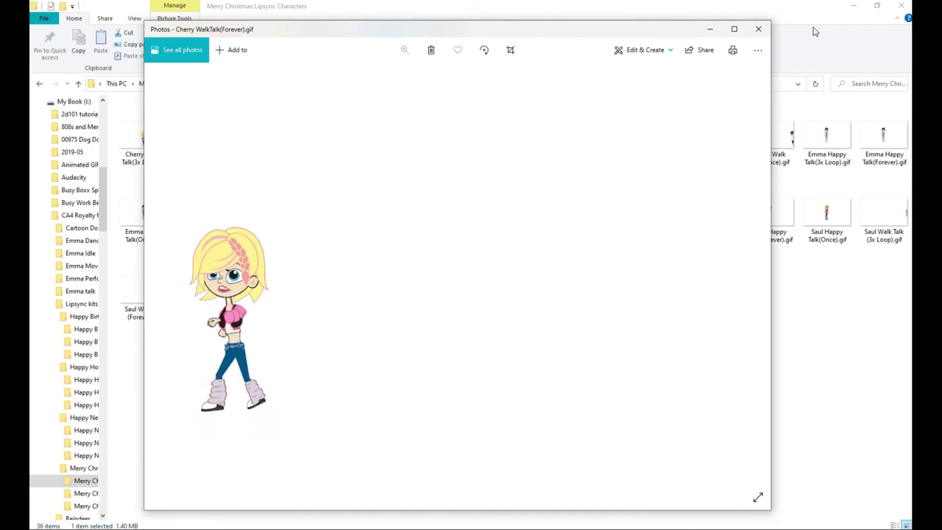
left_click(758, 32)
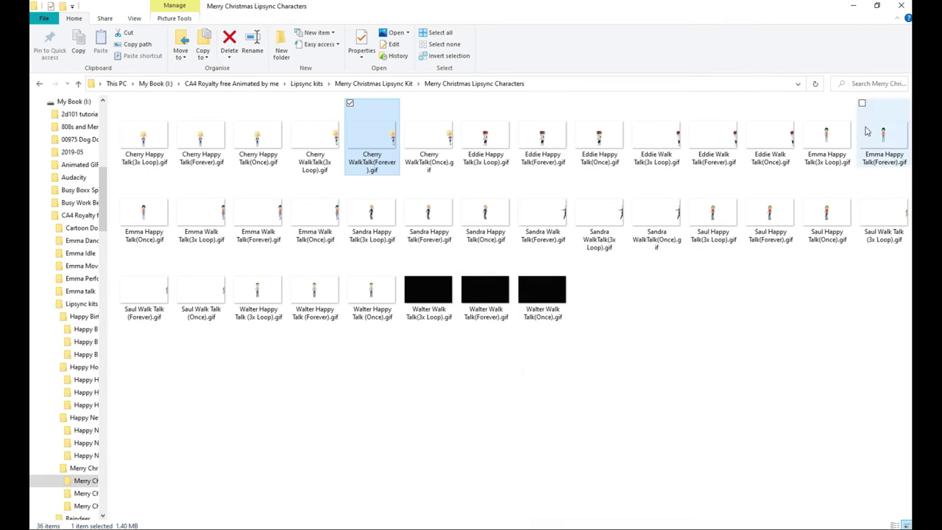
- Preview the Eddie Happy Talk(Once) and Eddie Walk Talk(Forever) GIFs
double_click(598, 141)
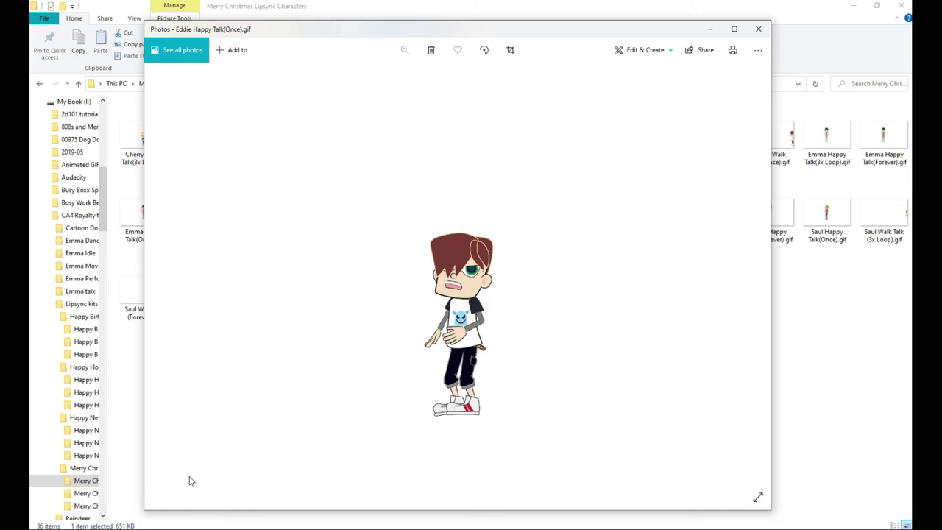
left_click(758, 30)
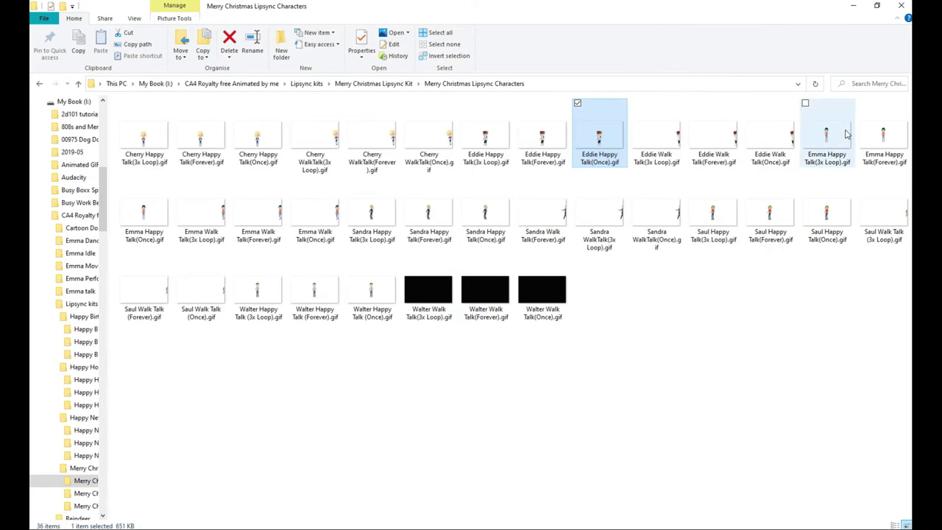
double_click(721, 139)
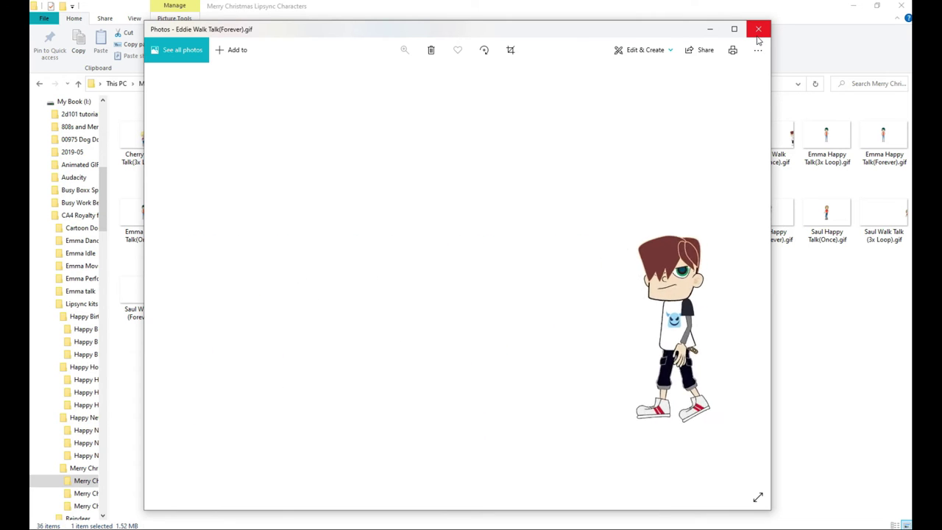
left_click(759, 31)
- Preview the Emma Happy Talk(Forever), Walk Talk(Forever) and Walk Talk(3x Loop) GIFs
double_click(882, 139)
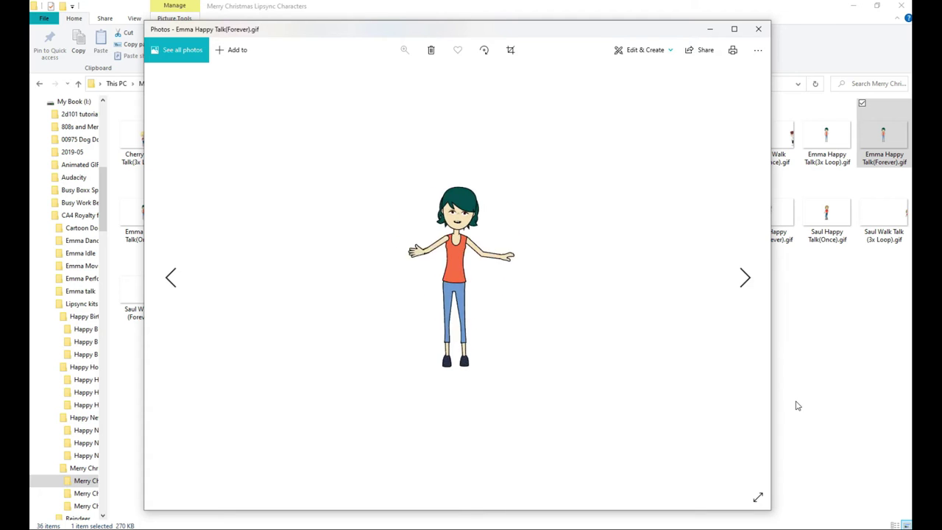
left_click(759, 30)
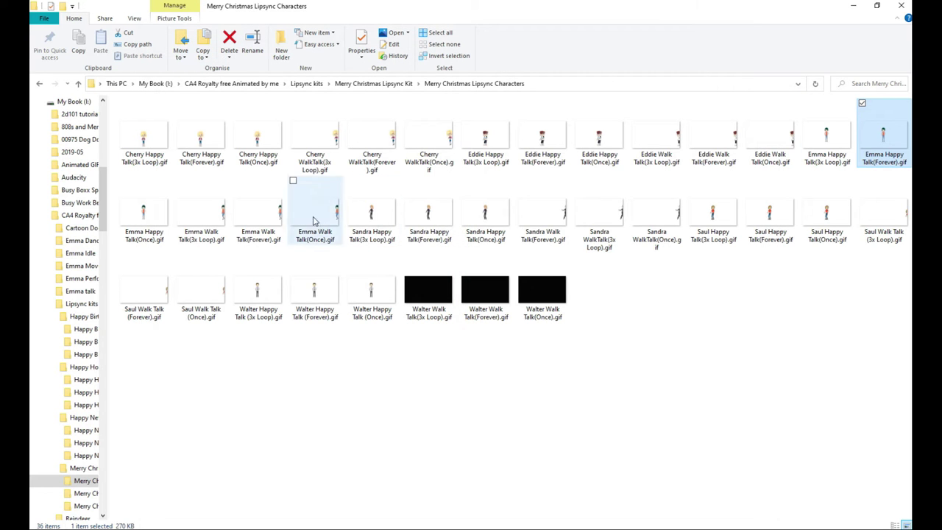
double_click(258, 218)
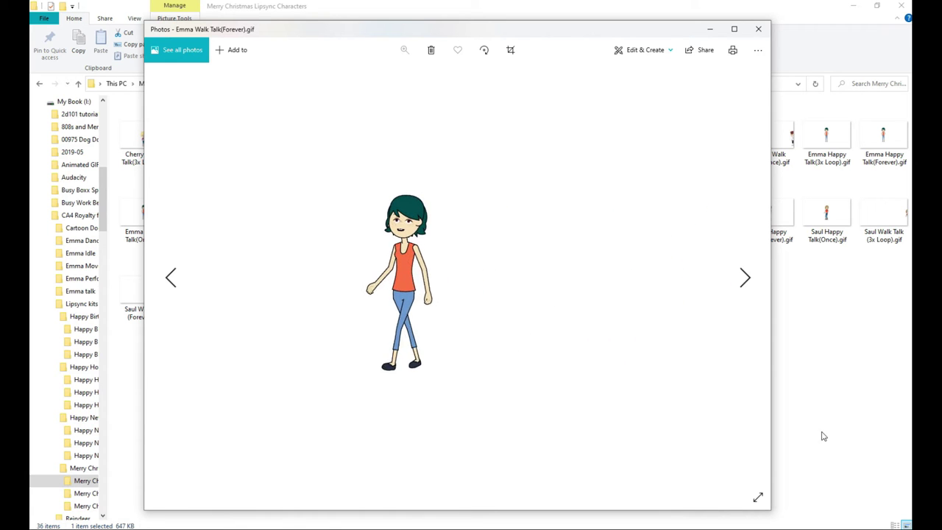
left_click(758, 29)
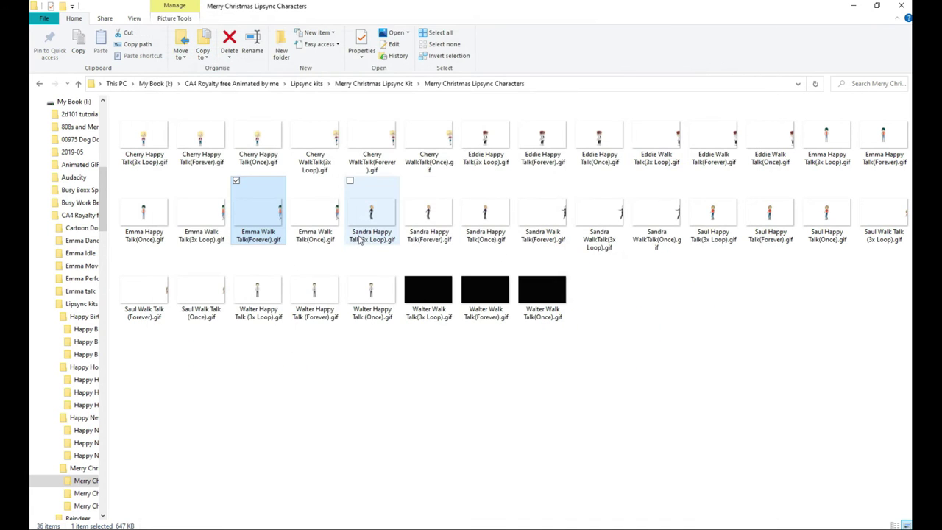
double_click(202, 217)
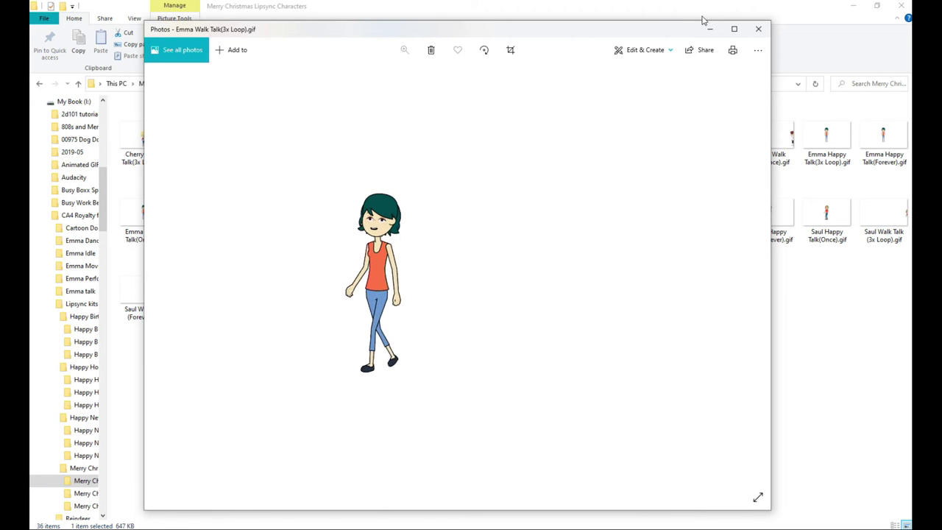
left_click(757, 29)
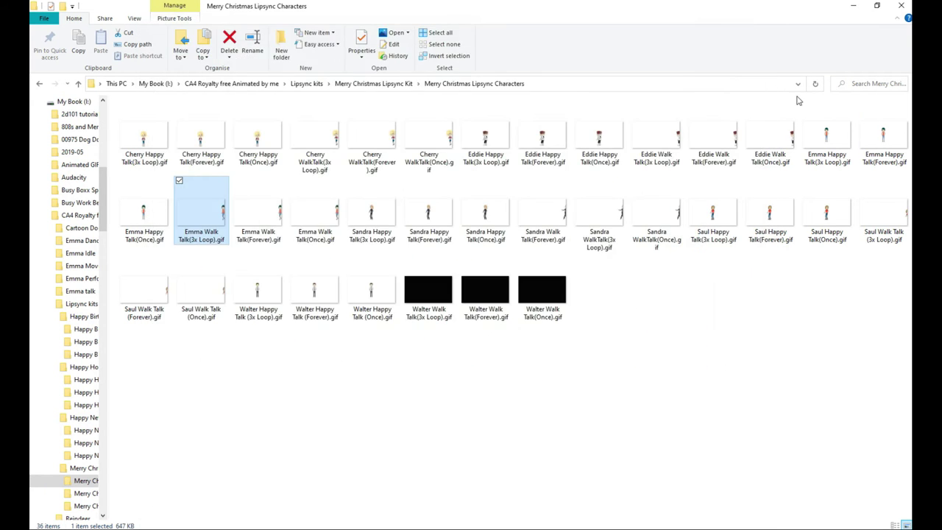
- Preview the Sandra Happy Talk(Forever) and Sandra Walk Talk(Forever) GIFs
double_click(436, 219)
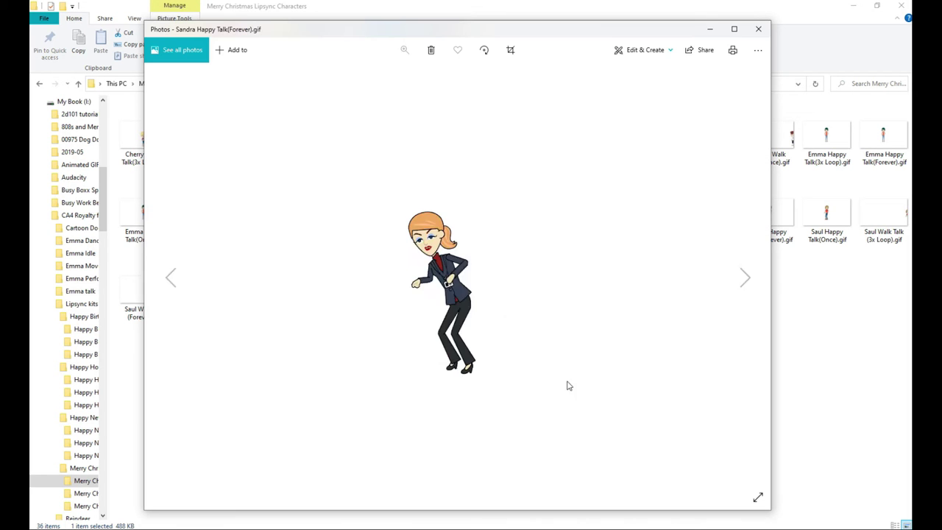
left_click(758, 28)
left_click(546, 223)
double_click(547, 222)
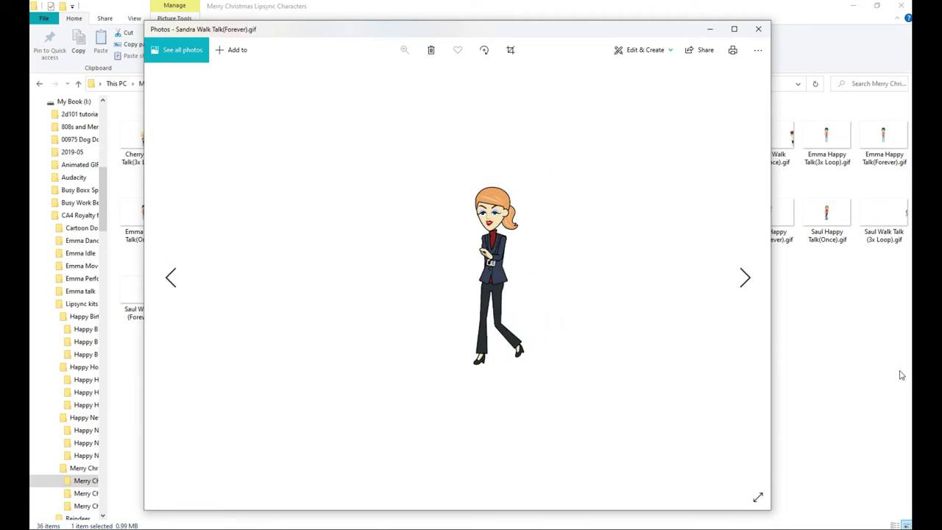
left_click(759, 29)
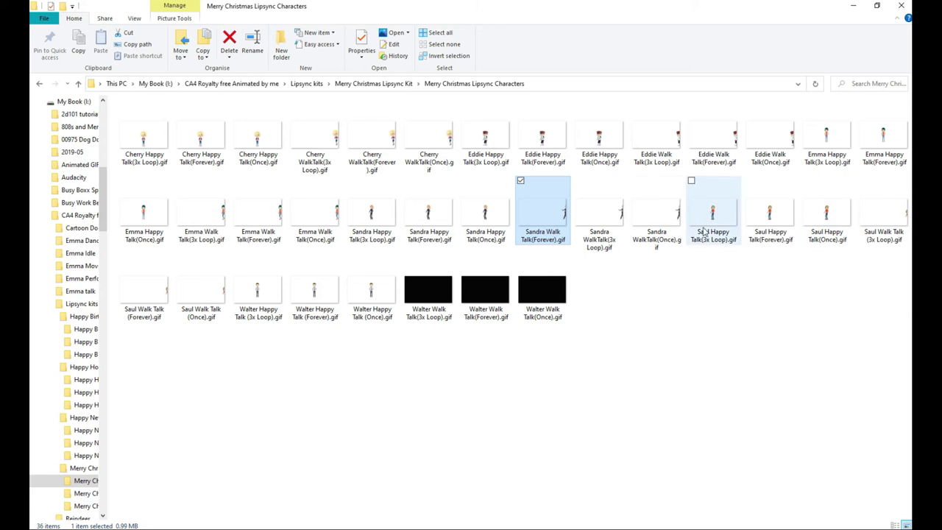
- Preview the Saul Happy Talk (Forever) and Saul Walk Talk (3x Loop) GIFs
left_click(784, 222)
double_click(784, 222)
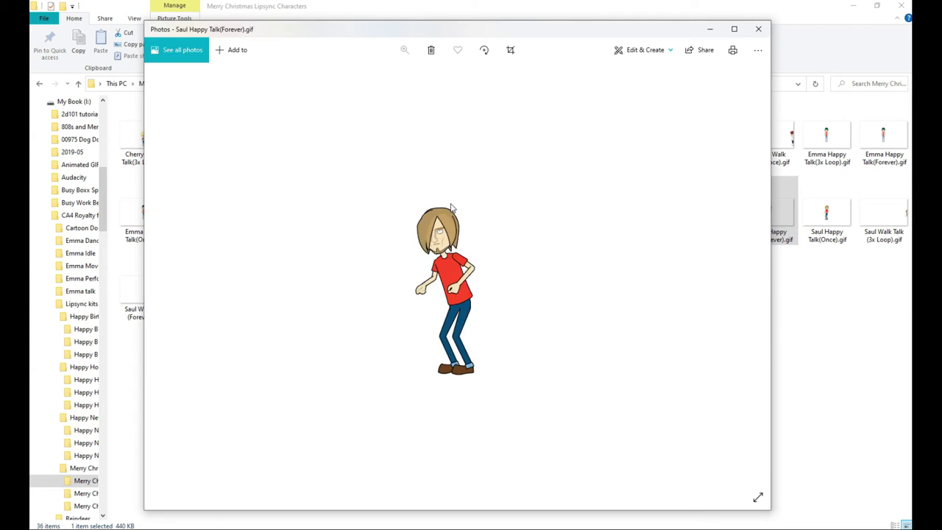
left_click(757, 29)
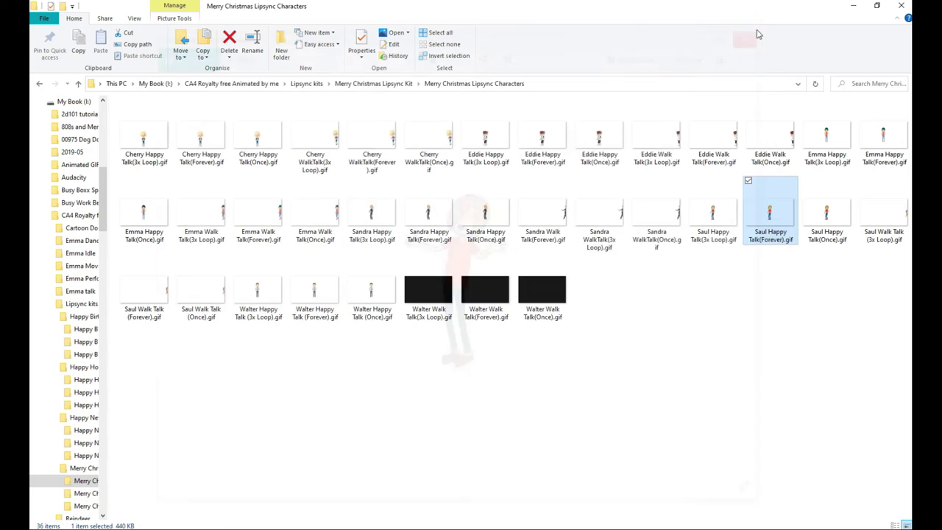
double_click(887, 214)
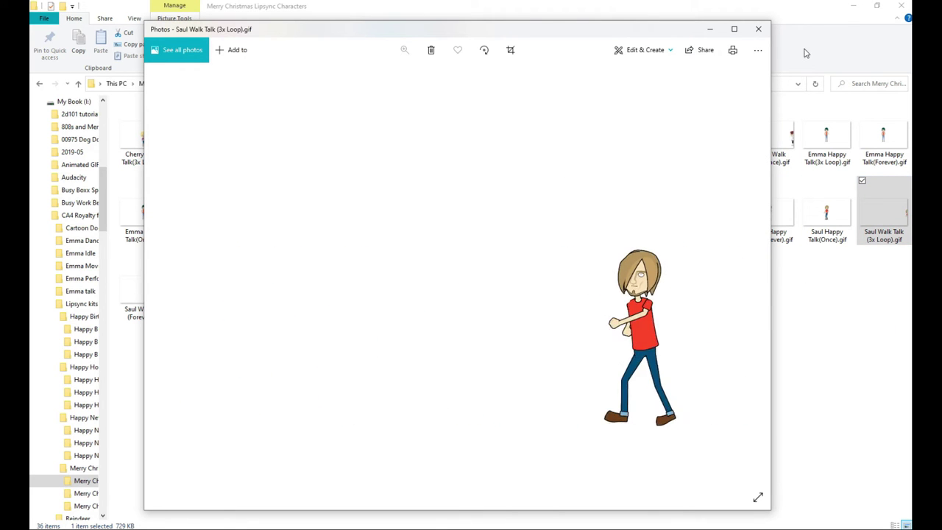
left_click(758, 30)
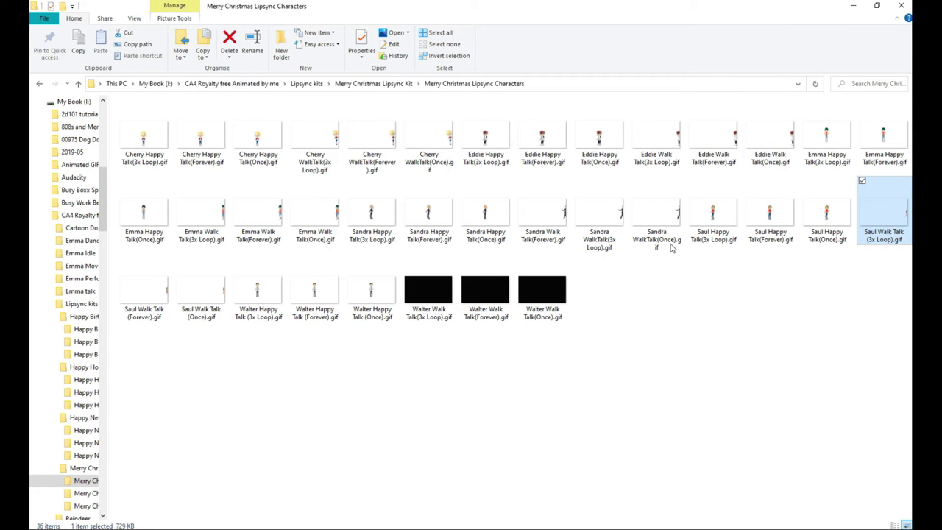
- Preview the Walter Happy Talk (Forever) and Walter Walk Talk (Forever) GIFs
double_click(327, 298)
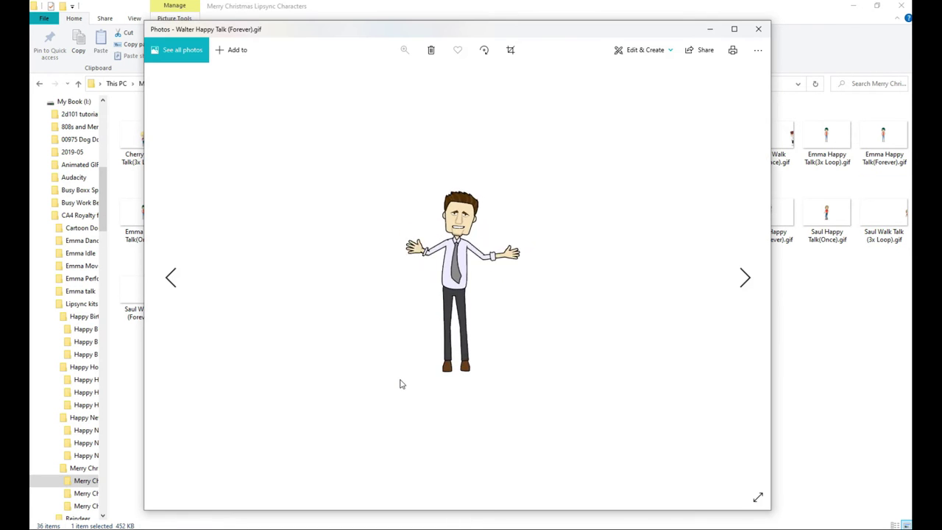
left_click(760, 29)
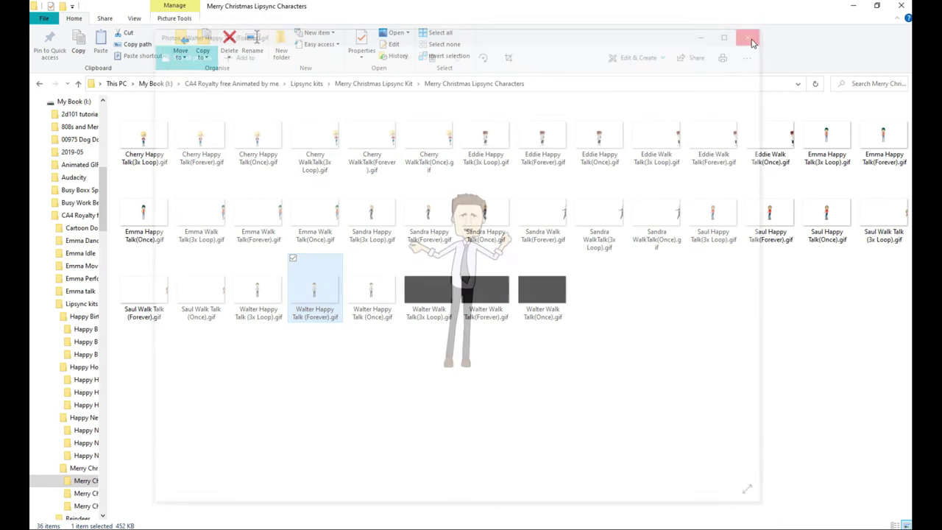
double_click(496, 295)
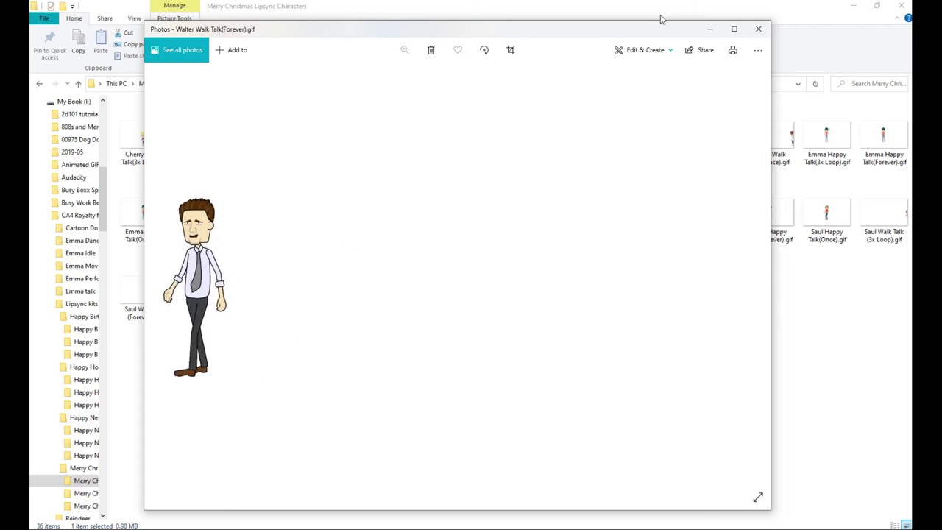
left_click(759, 32)
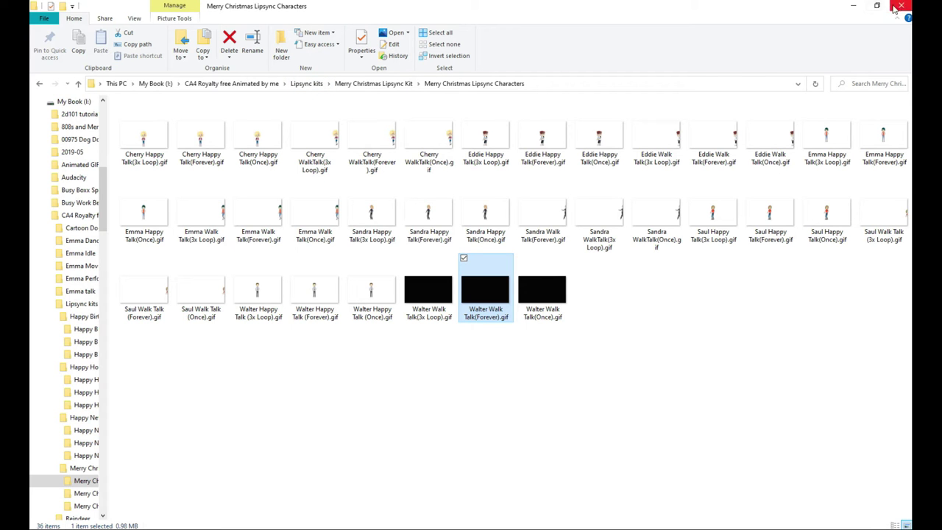
- Minimize File Explorer and open the Texts project in Toonly
left_click(854, 7)
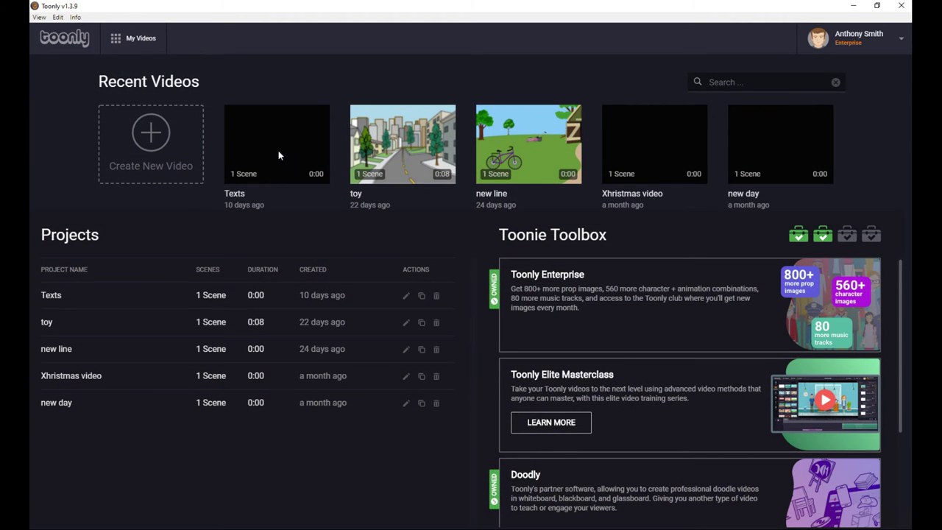
left_click(278, 154)
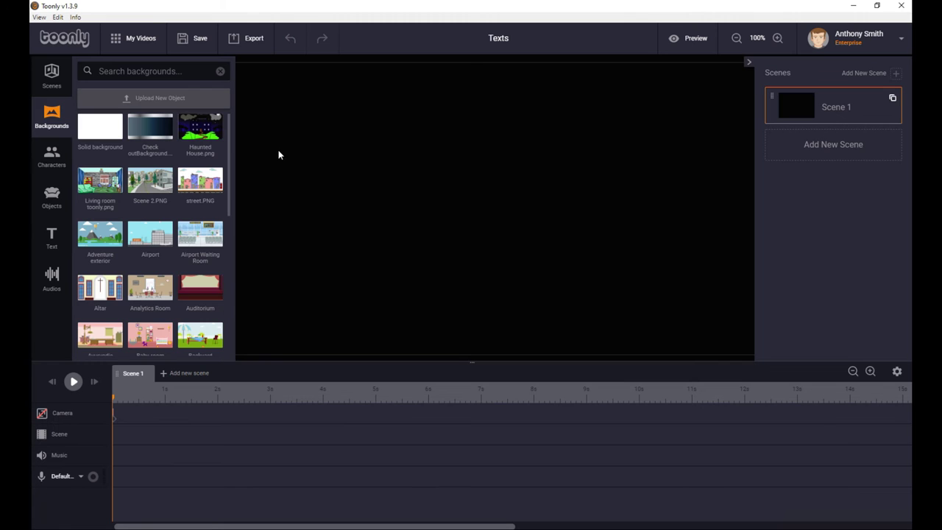
left_click(204, 101)
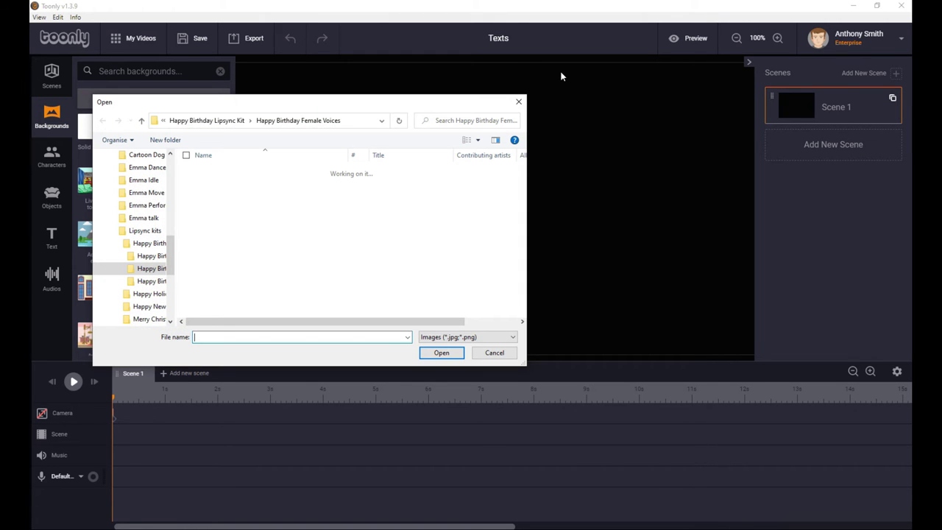
left_click(518, 102)
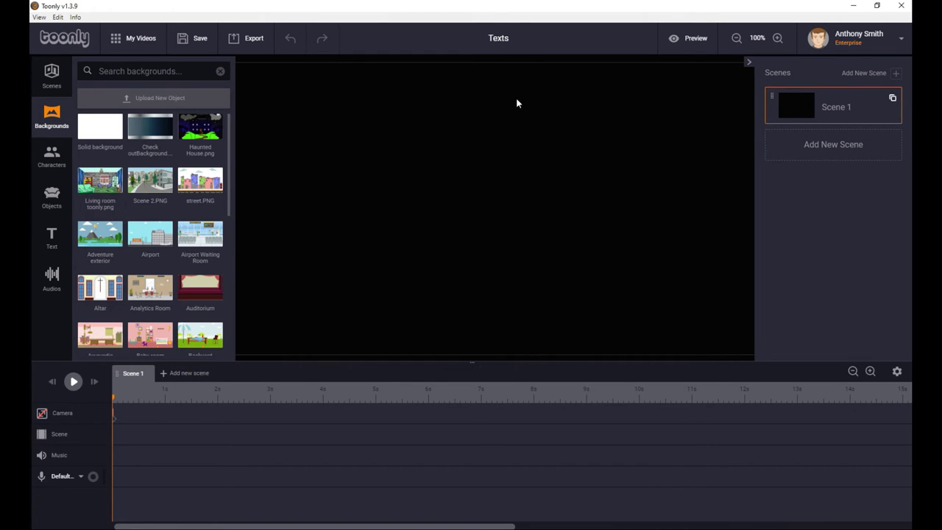
- Choose Cherry Female Officer Walk Talk (Forever) GIF from Happy Birthday lipsync characters as a new object
left_click(58, 197)
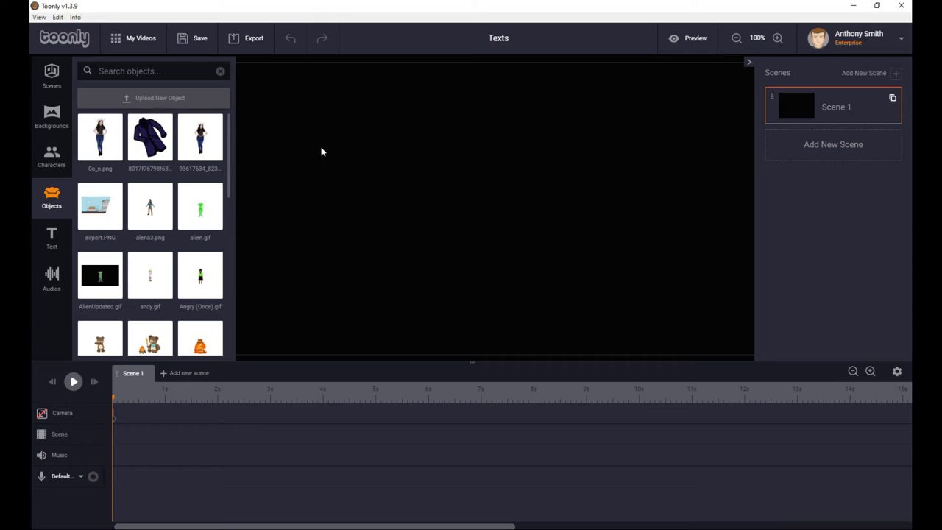
left_click(183, 105)
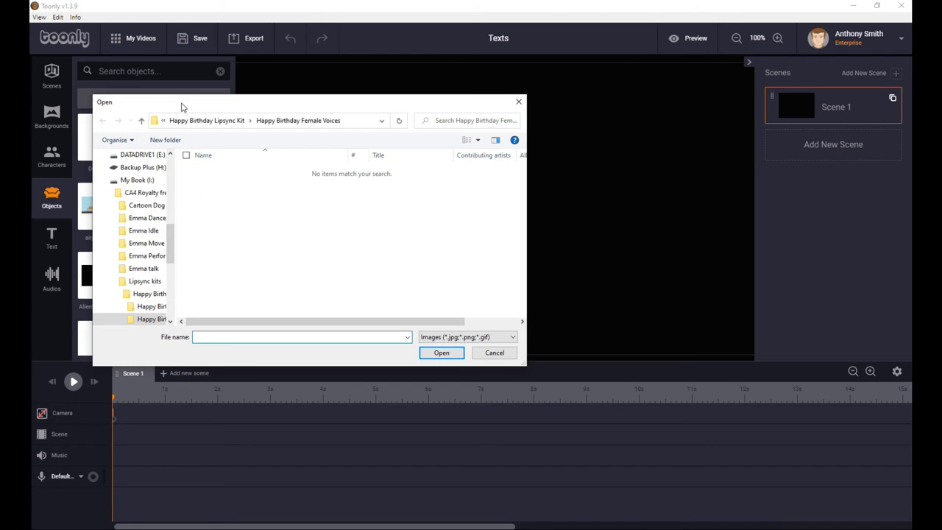
left_click(145, 282)
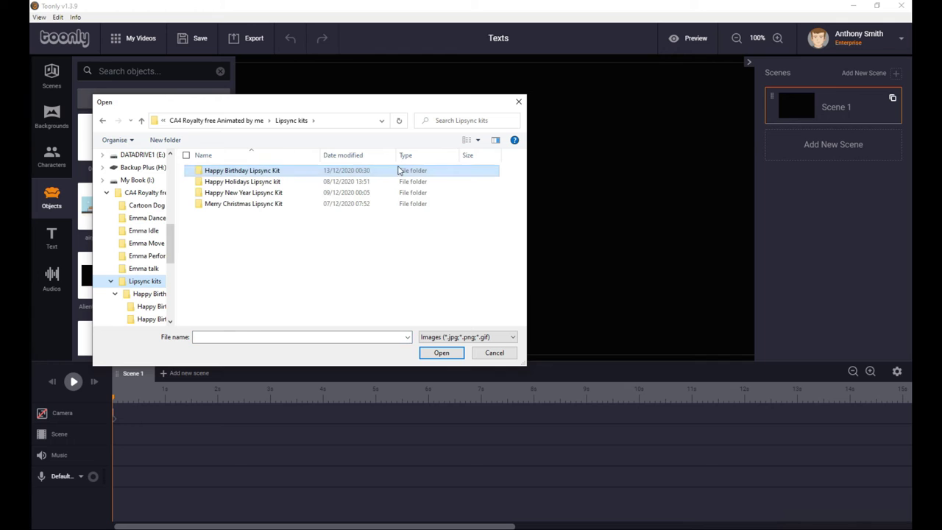
double_click(264, 171)
double_click(270, 194)
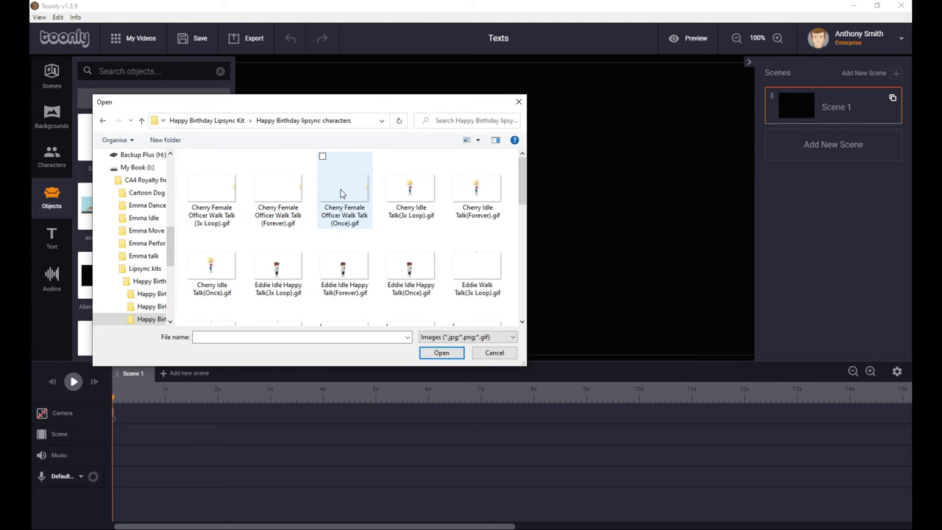
left_click(274, 195)
left_click(440, 353)
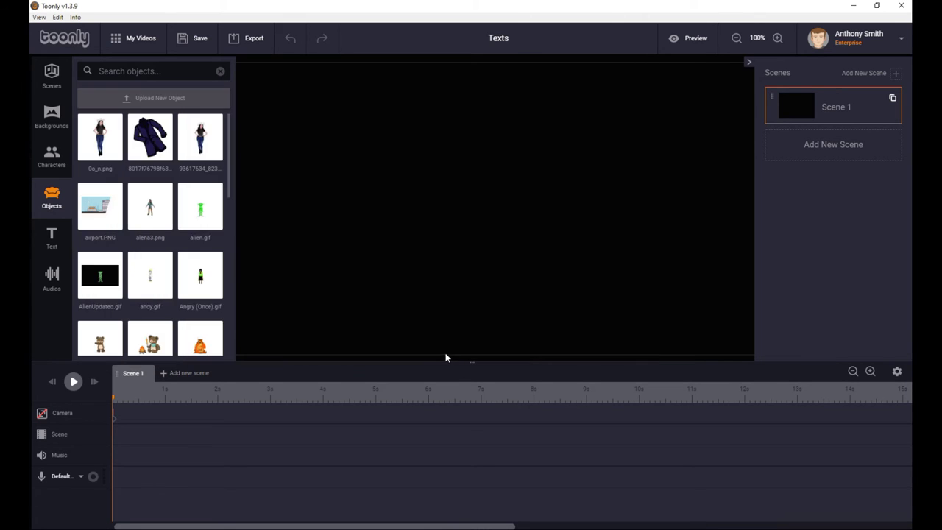
- Save and upload the Cherry Female Officer Walk Talk (Forever) GIF as a new prop
left_click(548, 312)
- Search the object library for 'Cherry'
left_click(173, 70)
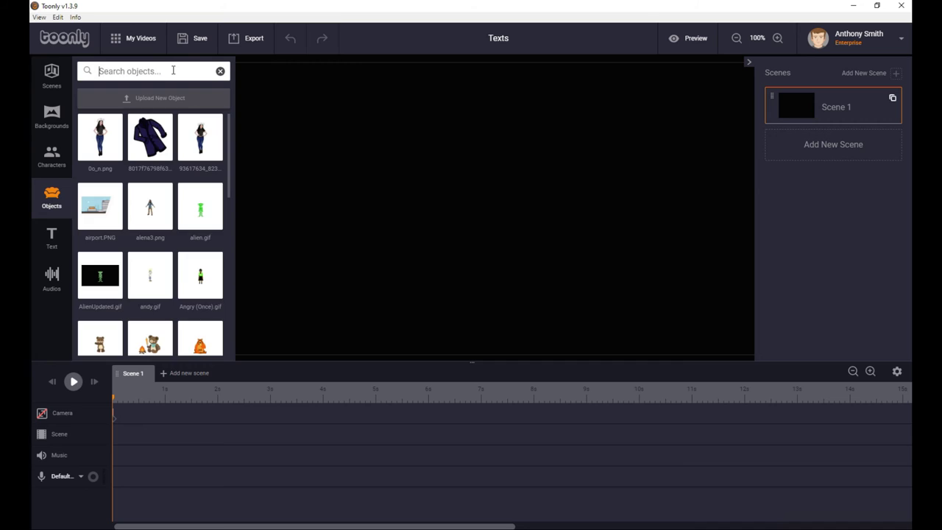
type("c")
type("herry")
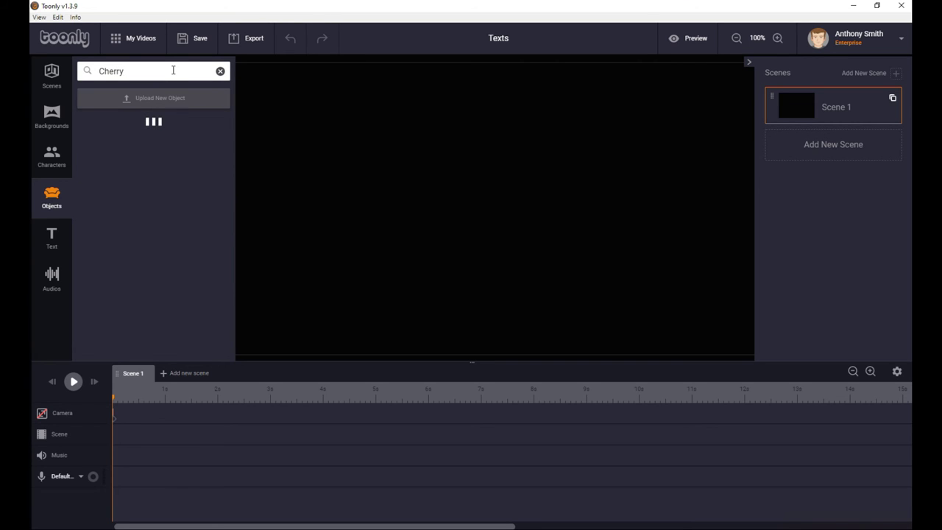
key("BackSpace")
key("BackSpace")
key("BackSpace")
key("BackSpace")
key("BackSpace")
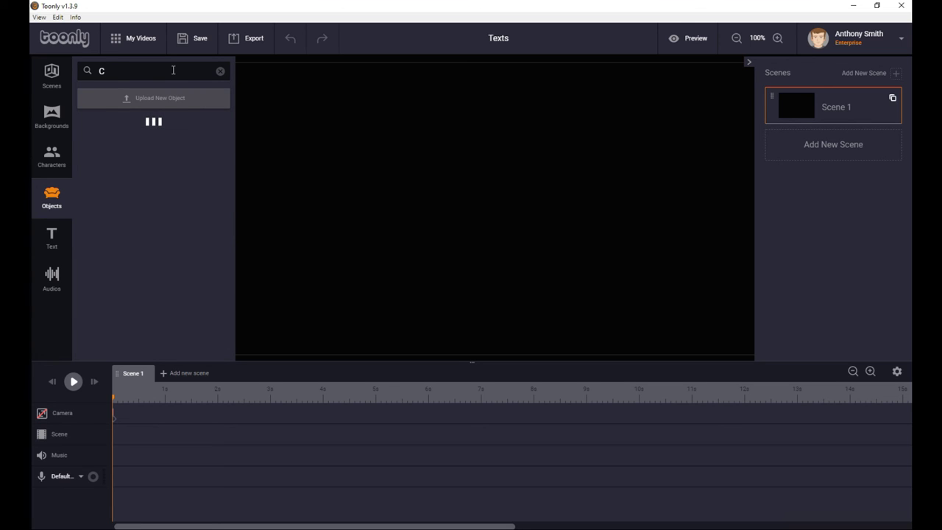
type("herry")
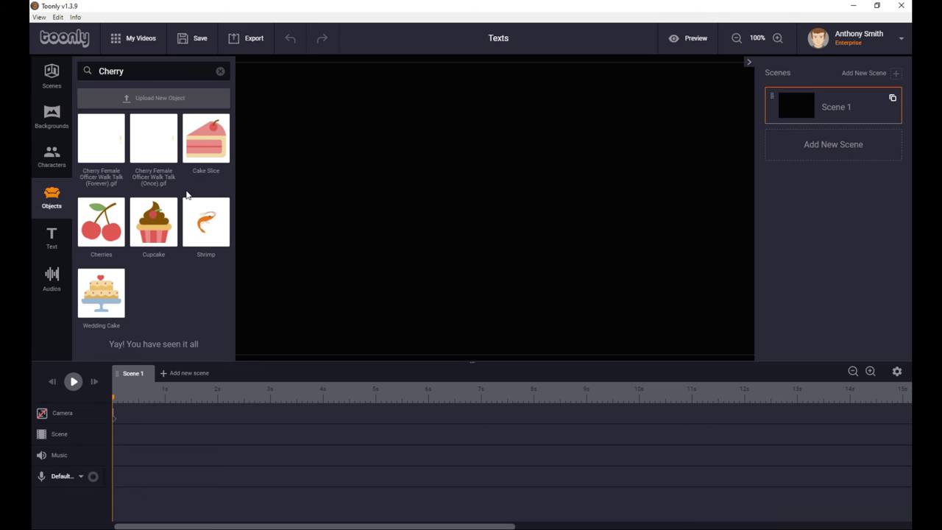
- Drop the Cherry Female Officer GIF onto Scene 1, resize it to fill the canvas, and begin uploading a sound
left_click_drag(100, 179, 385, 220)
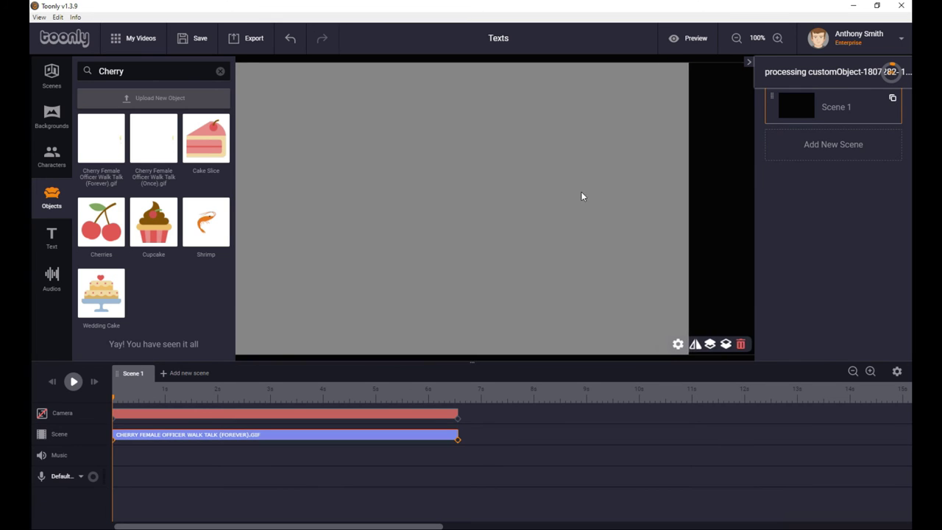
left_click_drag(700, 91, 528, 226)
left_click_drag(659, 118, 775, 68)
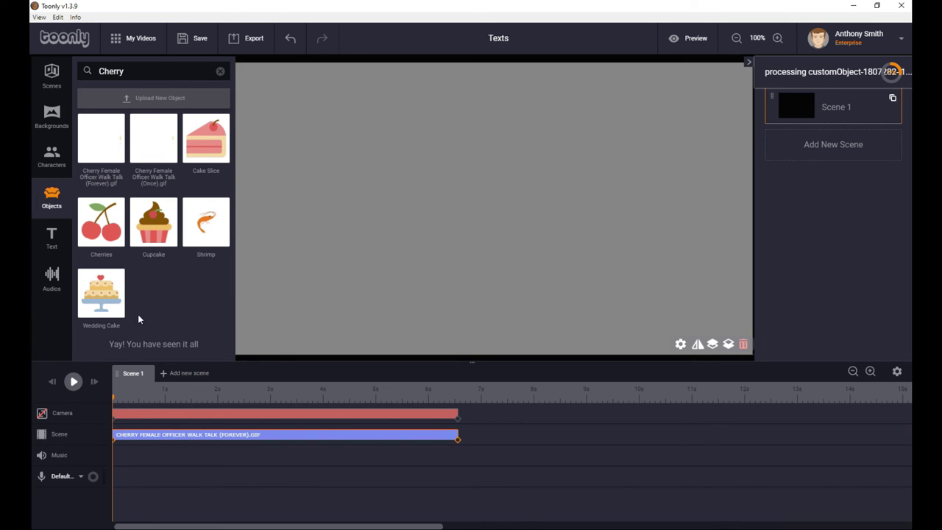
left_click(53, 283)
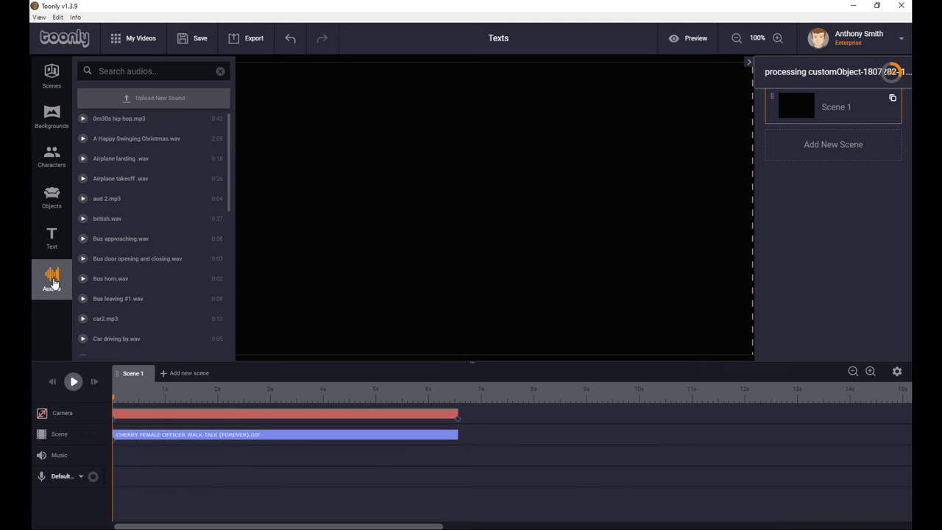
left_click(177, 101)
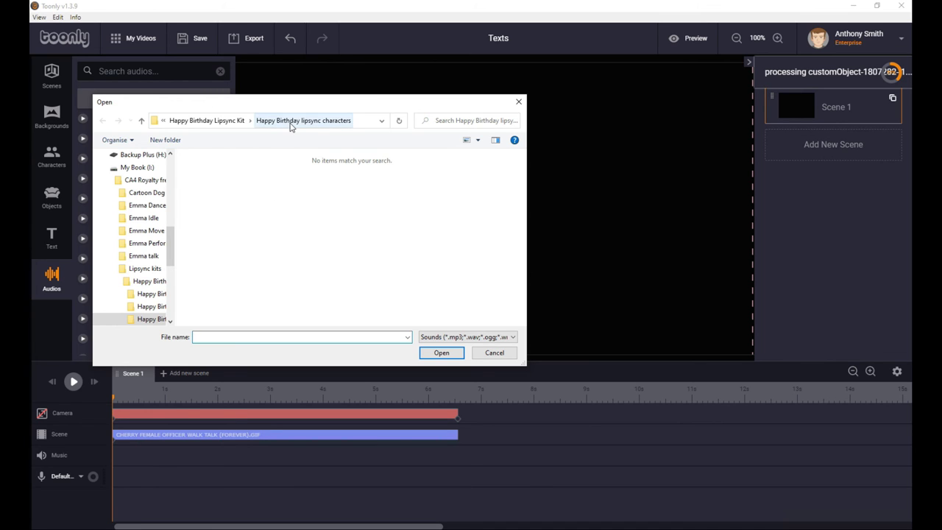
- Upload Happy Birthday(Antoinette).mp3 from Happy Birthday Female Voices under its file name
left_click(225, 122)
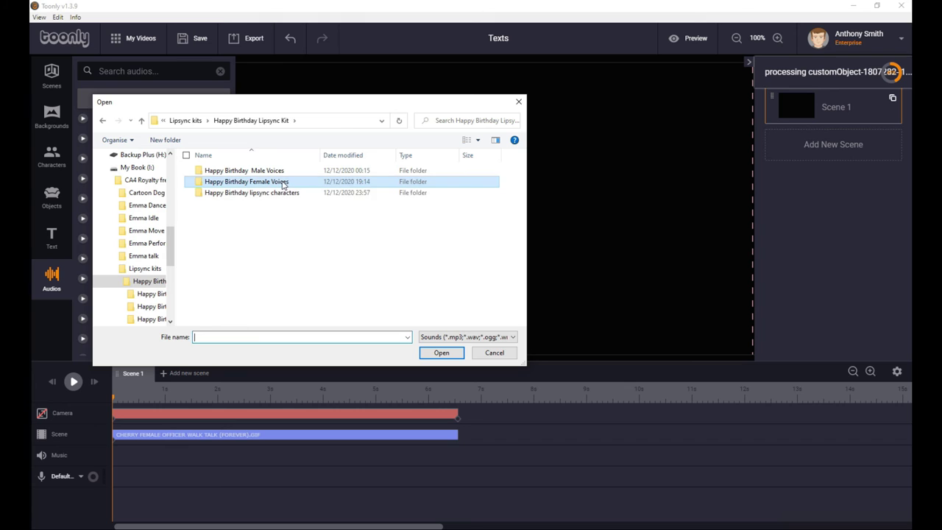
double_click(284, 182)
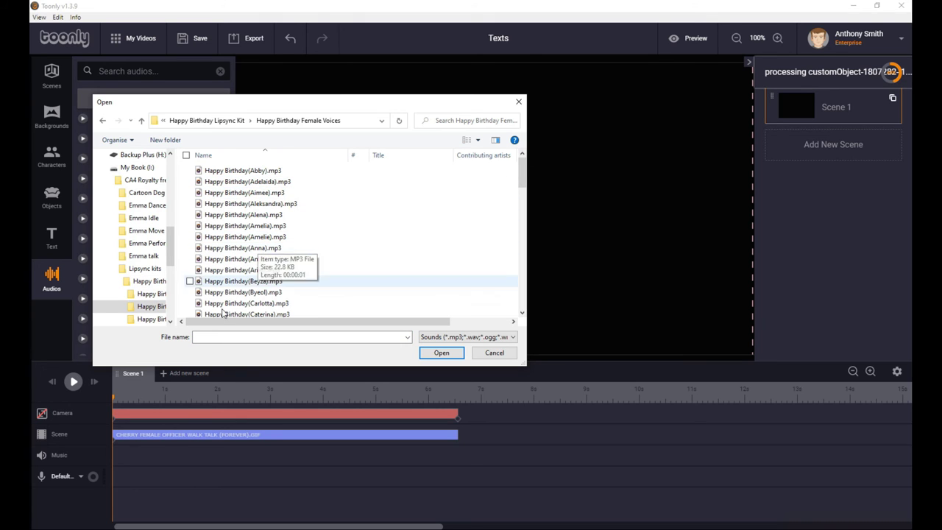
left_click(291, 260)
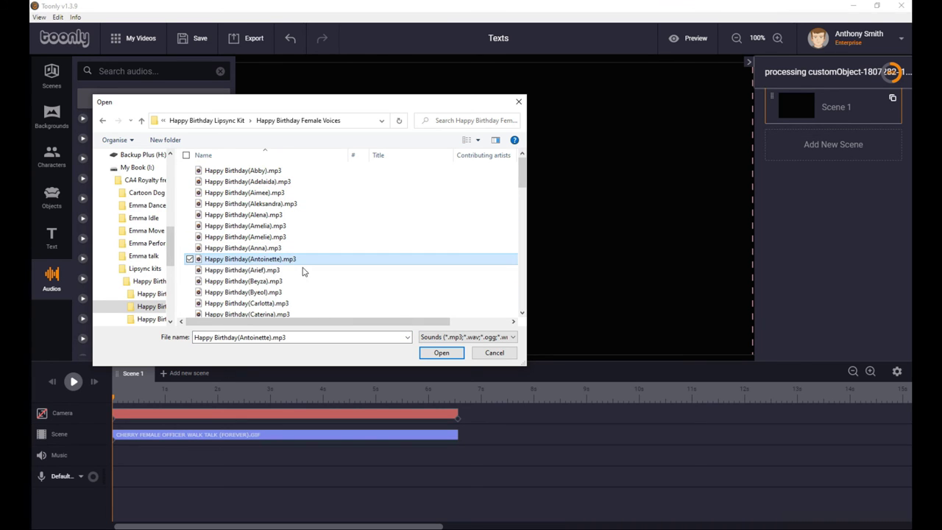
left_click(441, 353)
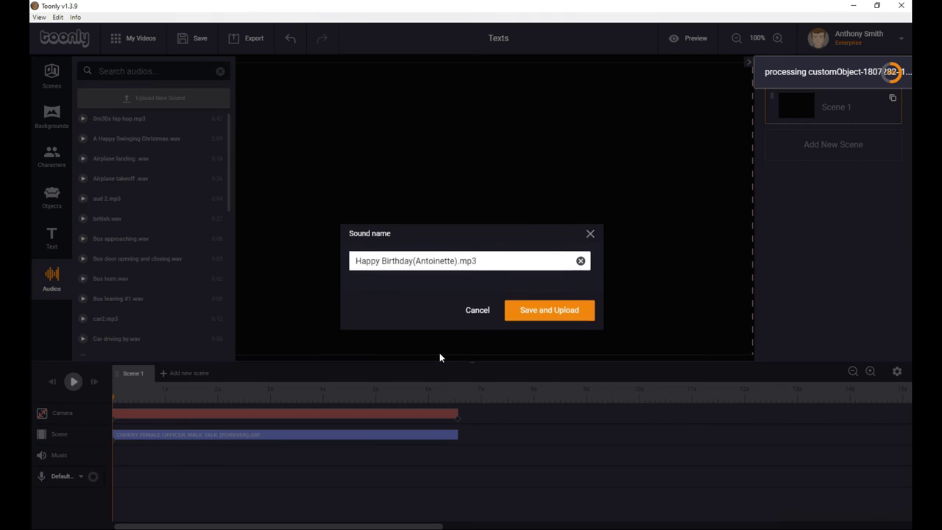
left_click(538, 312)
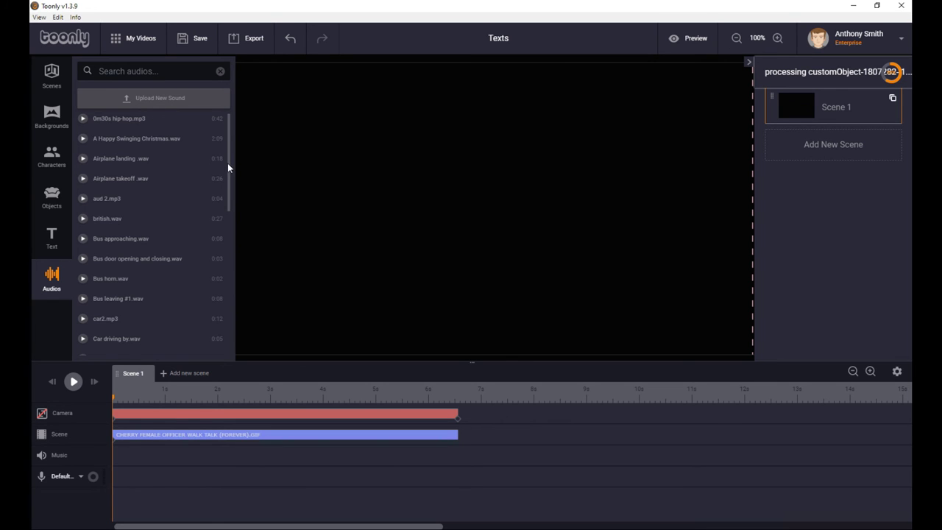
scroll(227, 163, "down", 10)
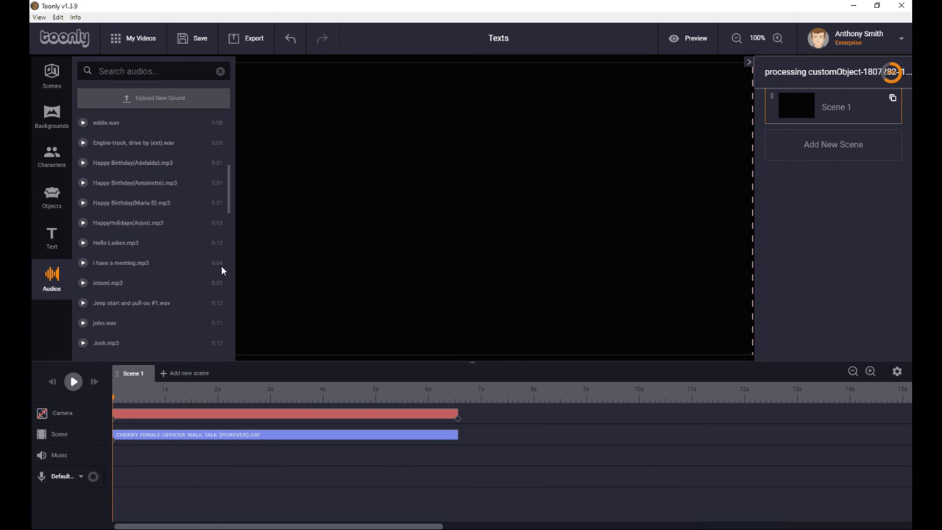
- Place Happy Birthday(Antoinette).mp3 on the Default voice track and play back Scene 1 briefly
left_click_drag(145, 185, 277, 480)
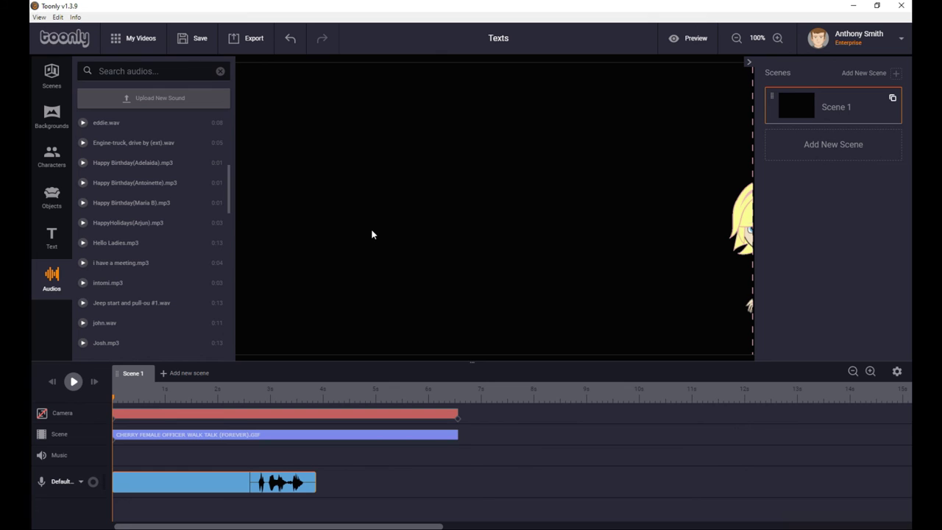
left_click(73, 381)
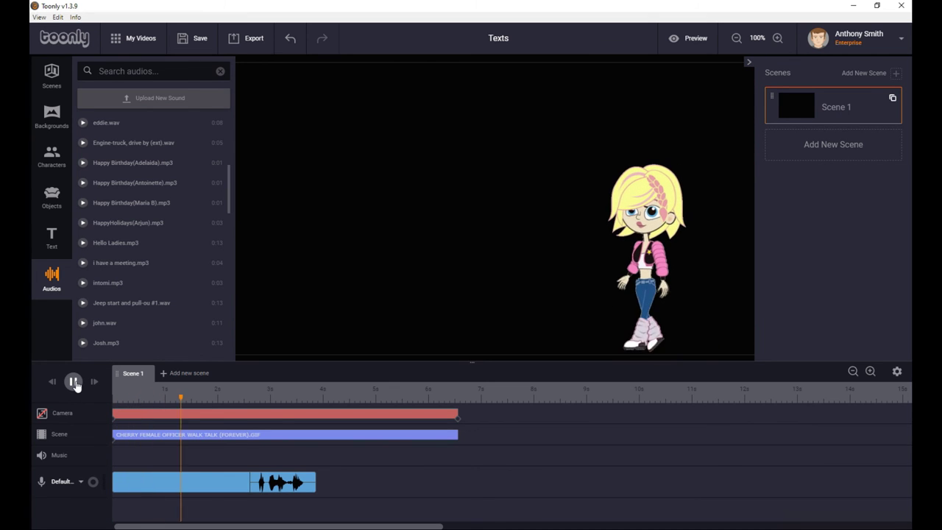
left_click(73, 381)
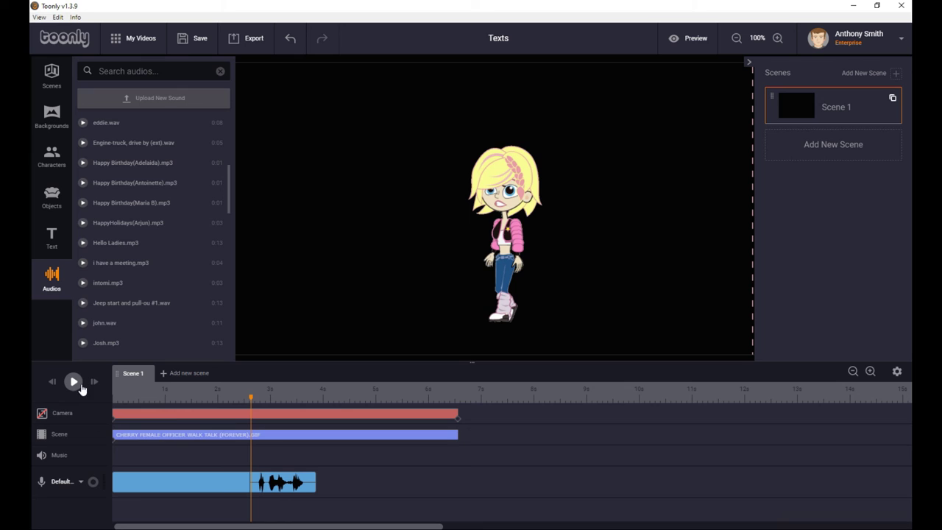
- Set the Cherry Female Officer GIF's In and Out Effects to Instant, save, and rewind to the start
left_click(235, 435)
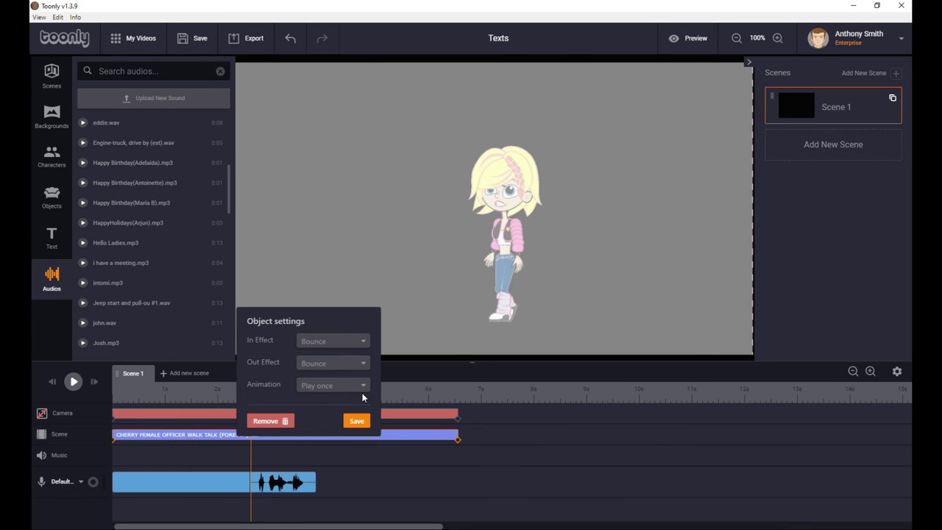
left_click(361, 339)
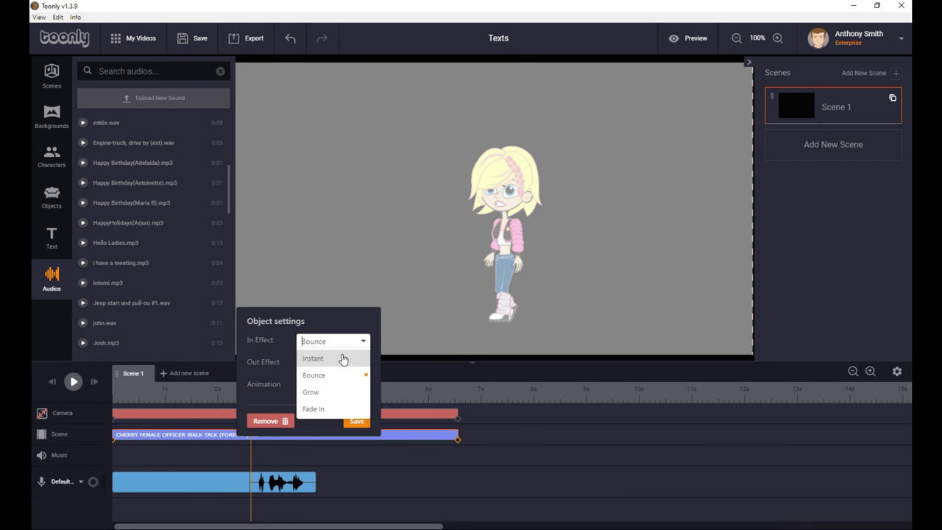
left_click(341, 359)
left_click(350, 362)
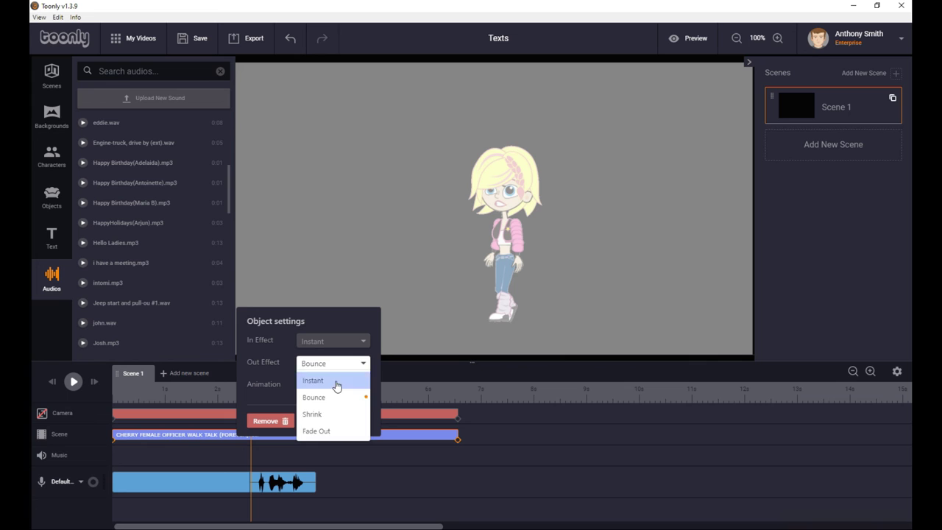
left_click(336, 381)
left_click(357, 421)
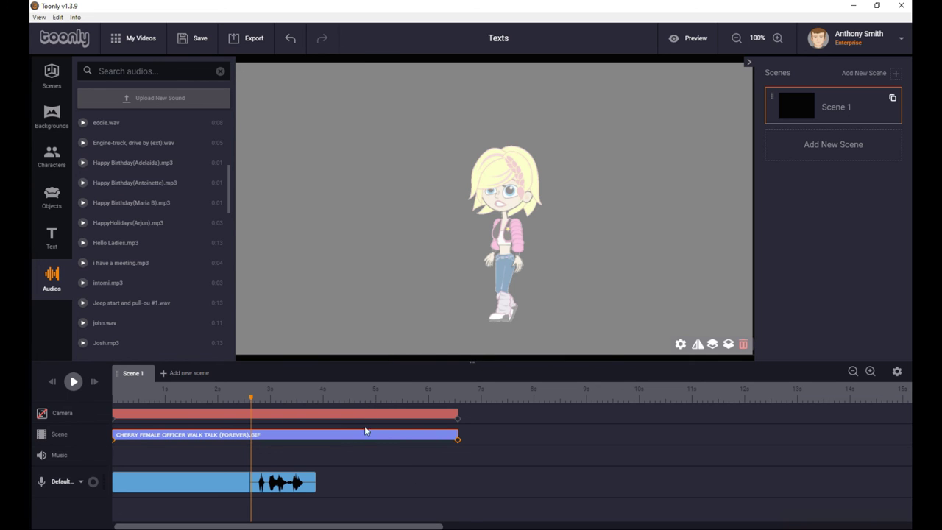
left_click(53, 381)
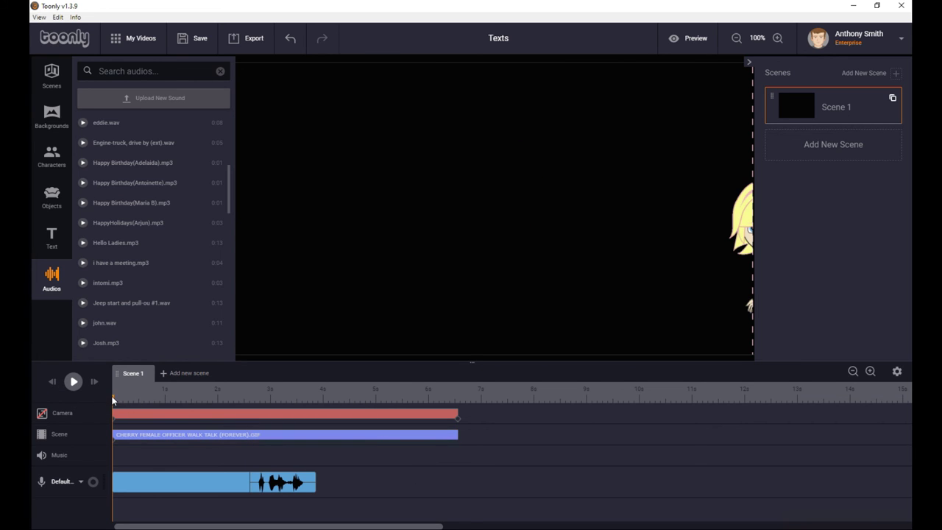
- Shift the Antoinette voice clip earlier on the Default track, nudge it slightly later, and preview playback
left_click_drag(113, 394, 226, 412)
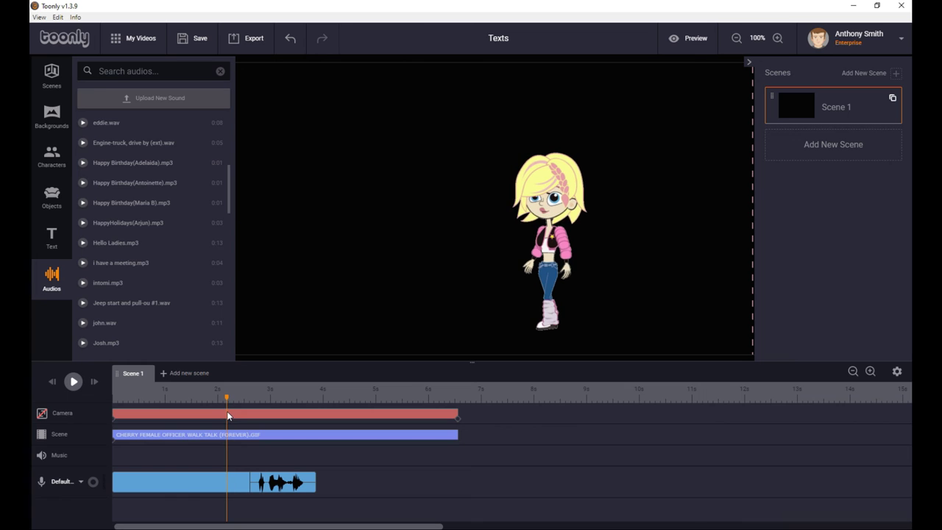
left_click_drag(281, 485, 250, 486)
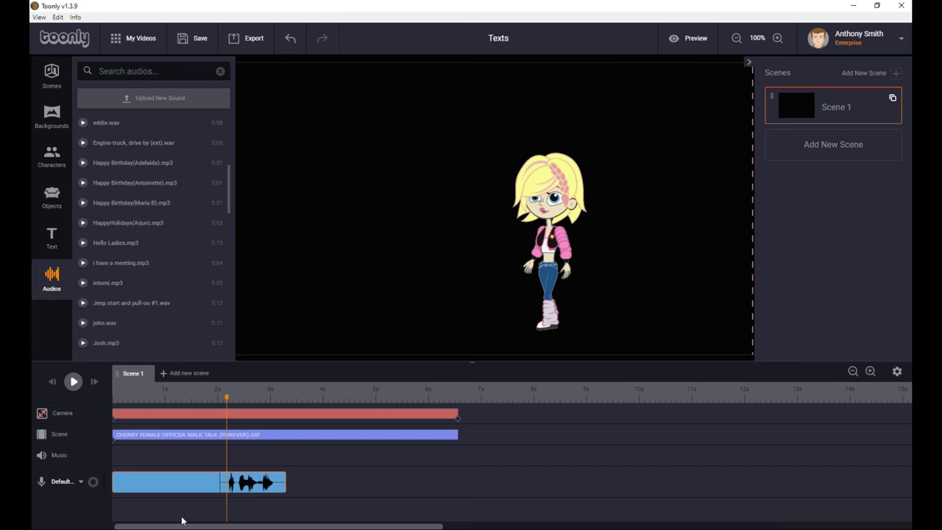
left_click(72, 381)
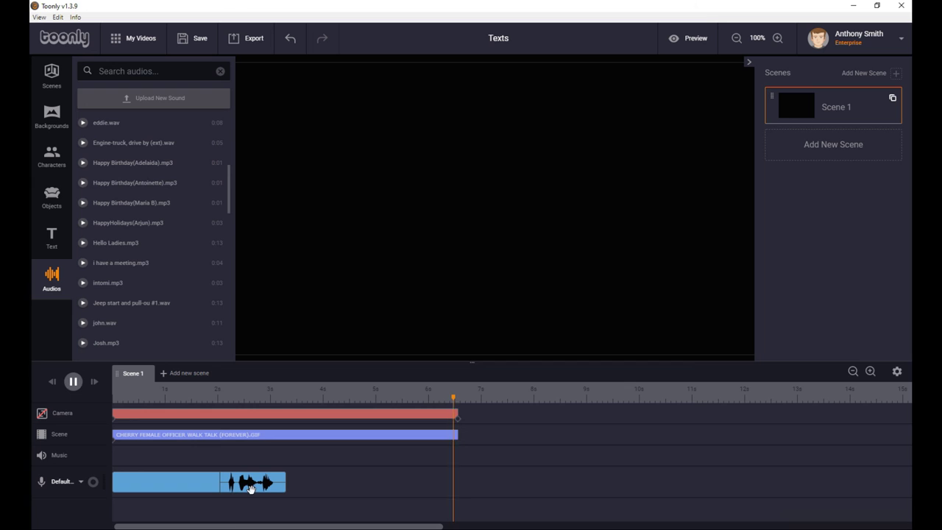
left_click_drag(252, 489, 255, 489)
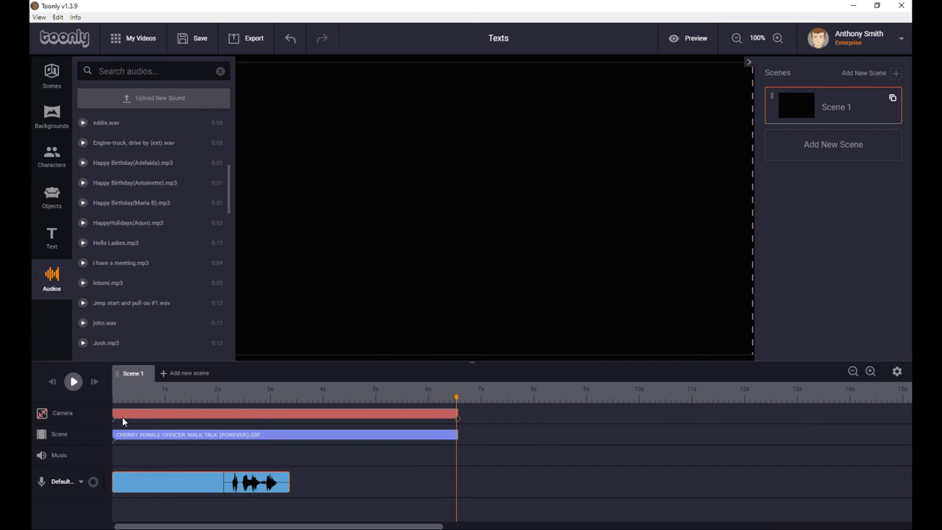
left_click(74, 381)
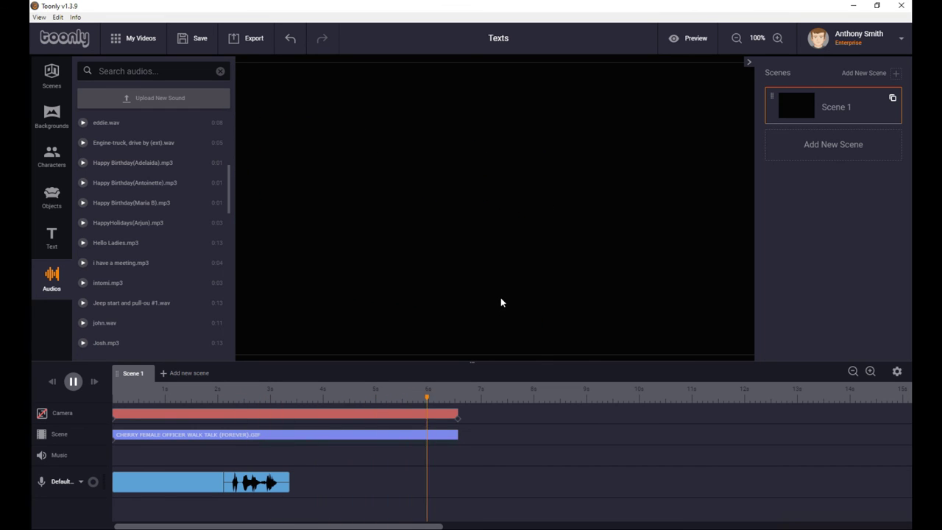
left_click(242, 484)
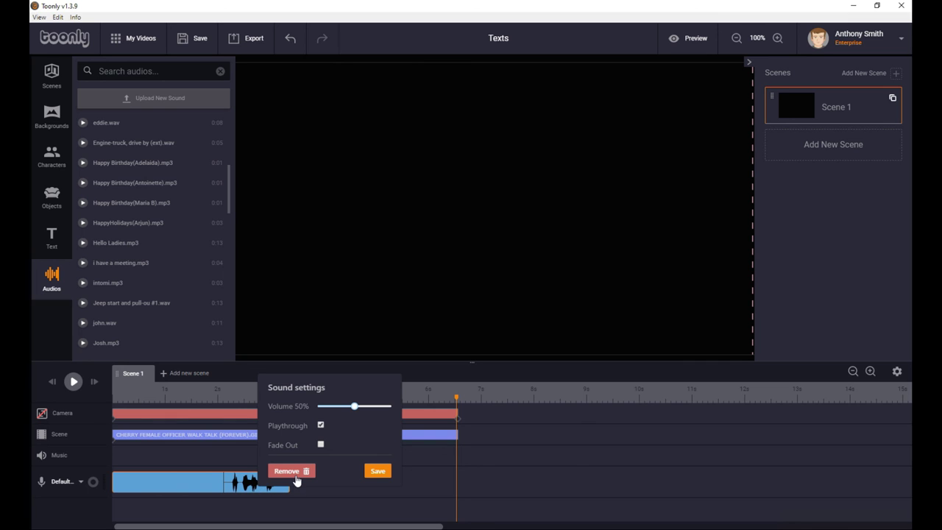
left_click(291, 471)
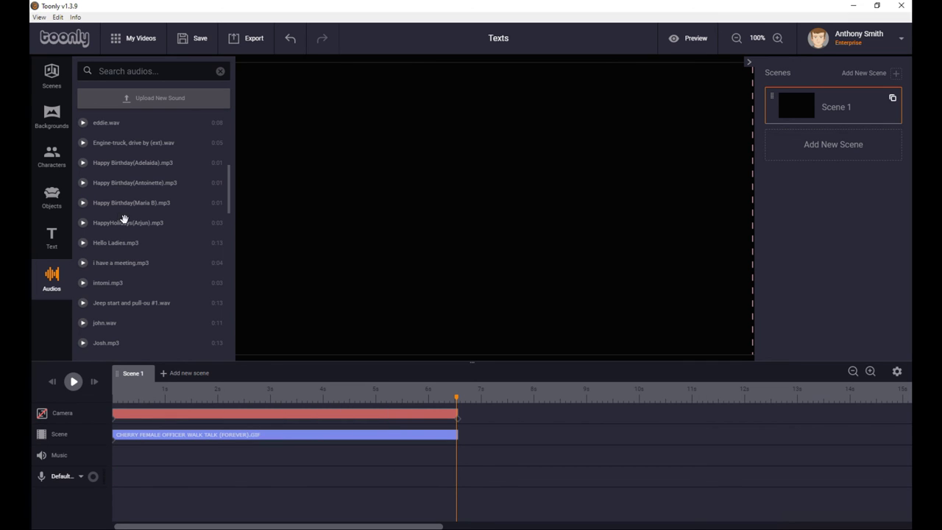
left_click_drag(131, 202, 258, 486)
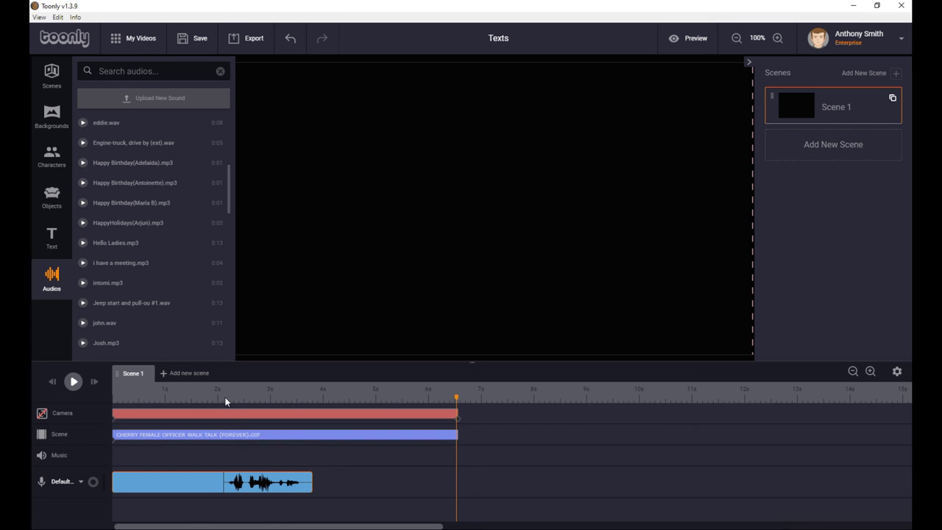
left_click(223, 400)
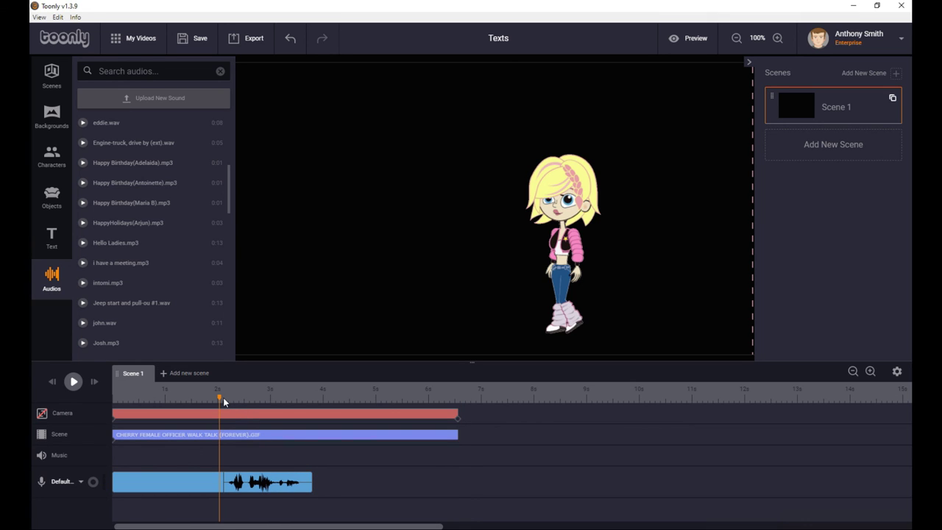
left_click_drag(220, 394, 112, 398)
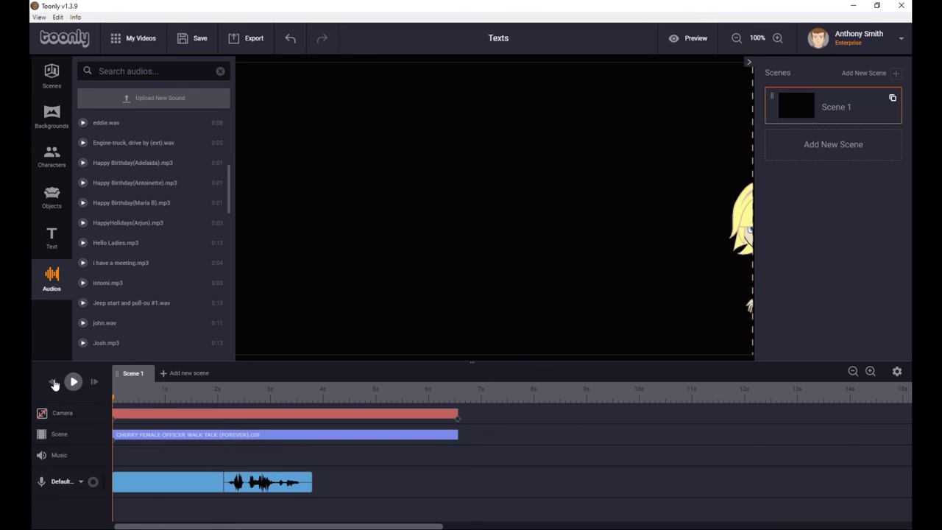
left_click(74, 381)
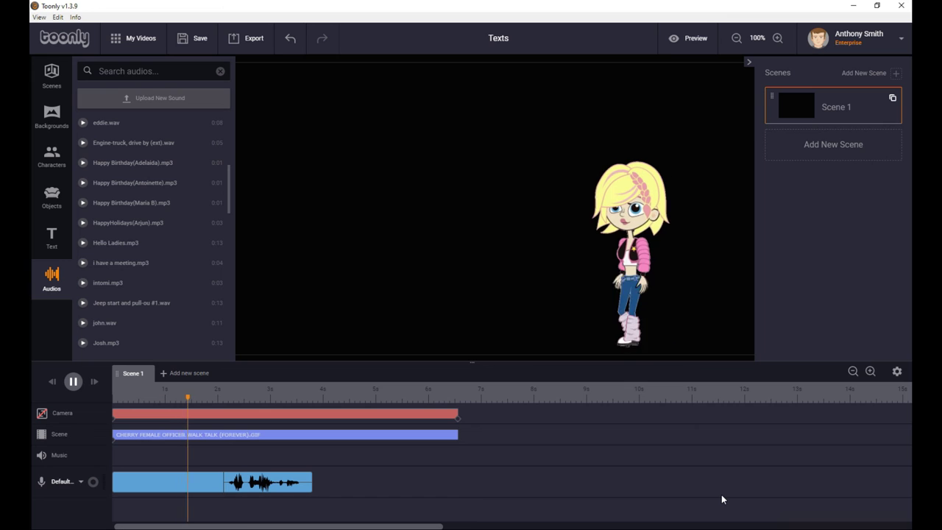